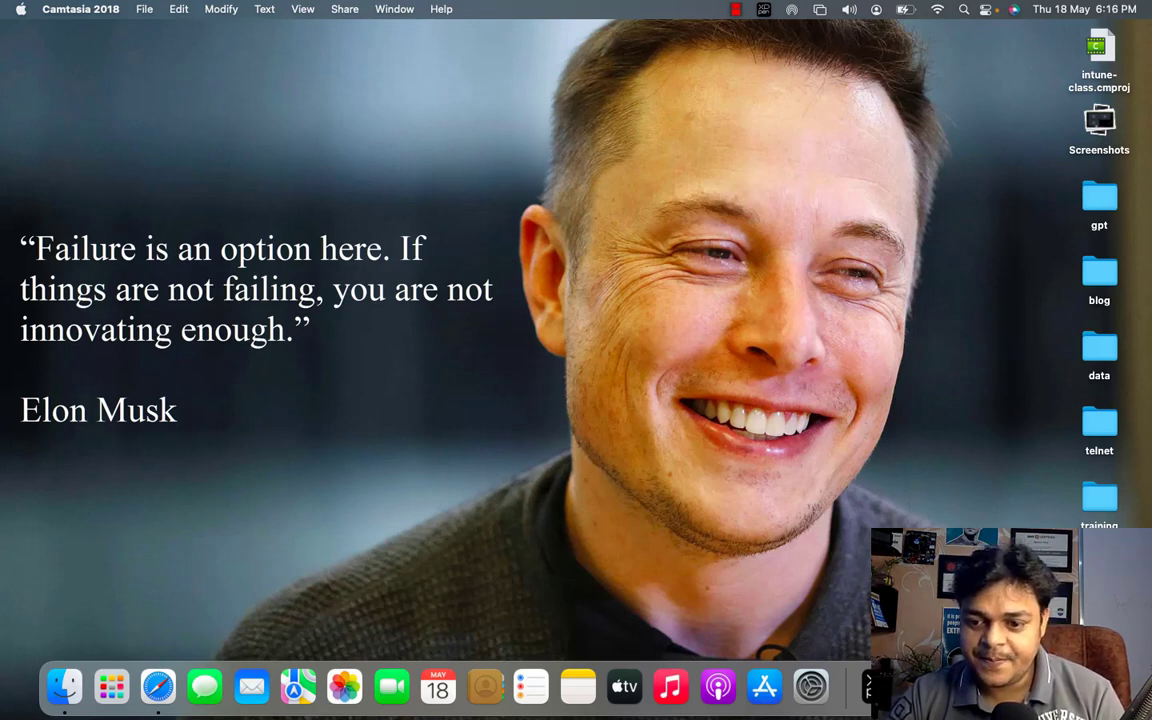
- Switch to OneNote and add a new page to the YouTube Live Session section of the notebook
key(ctrl+Right)
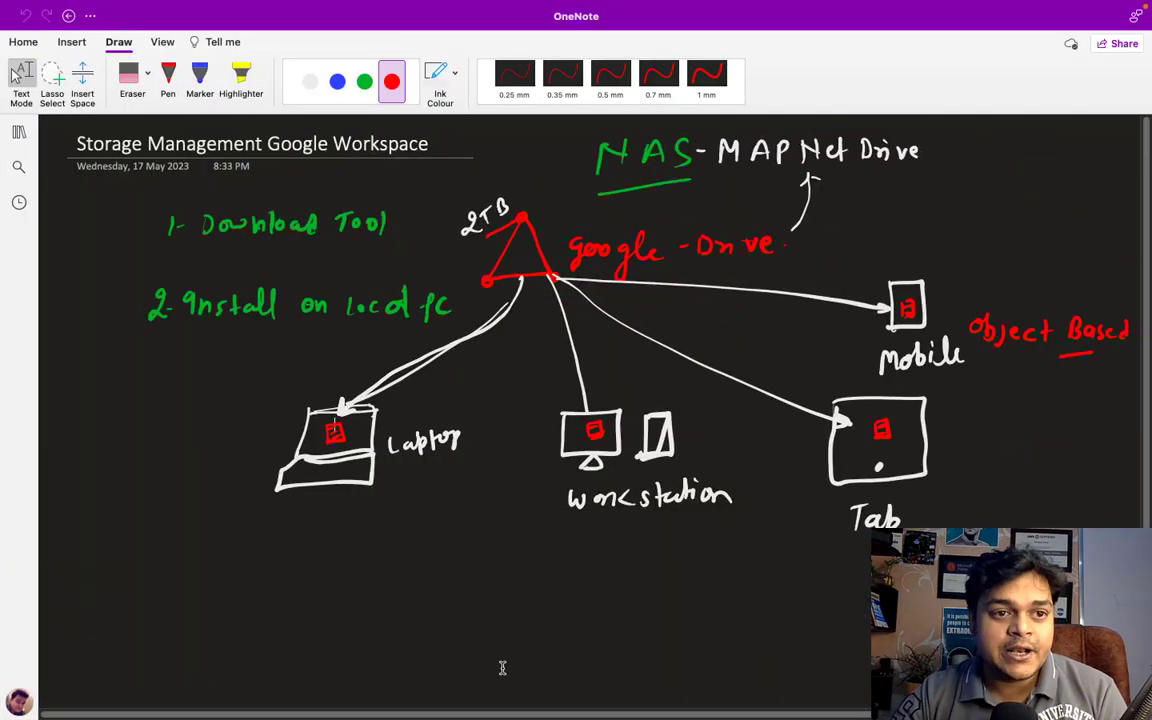
click(20, 133)
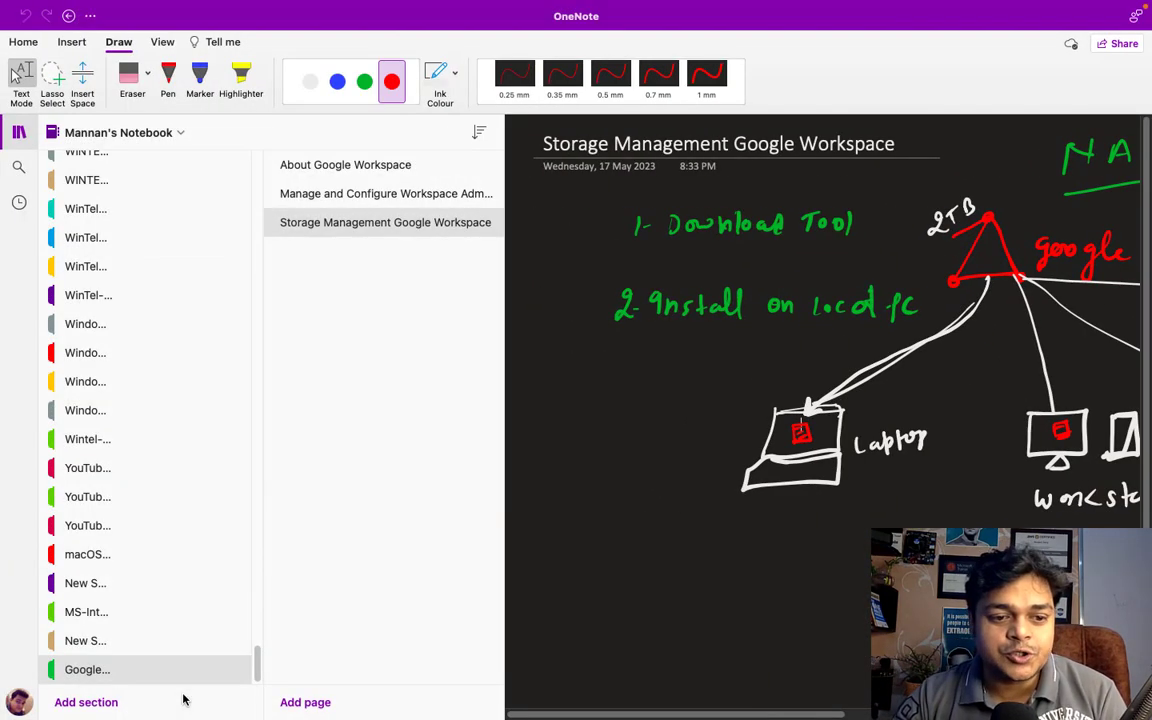
click(95, 584)
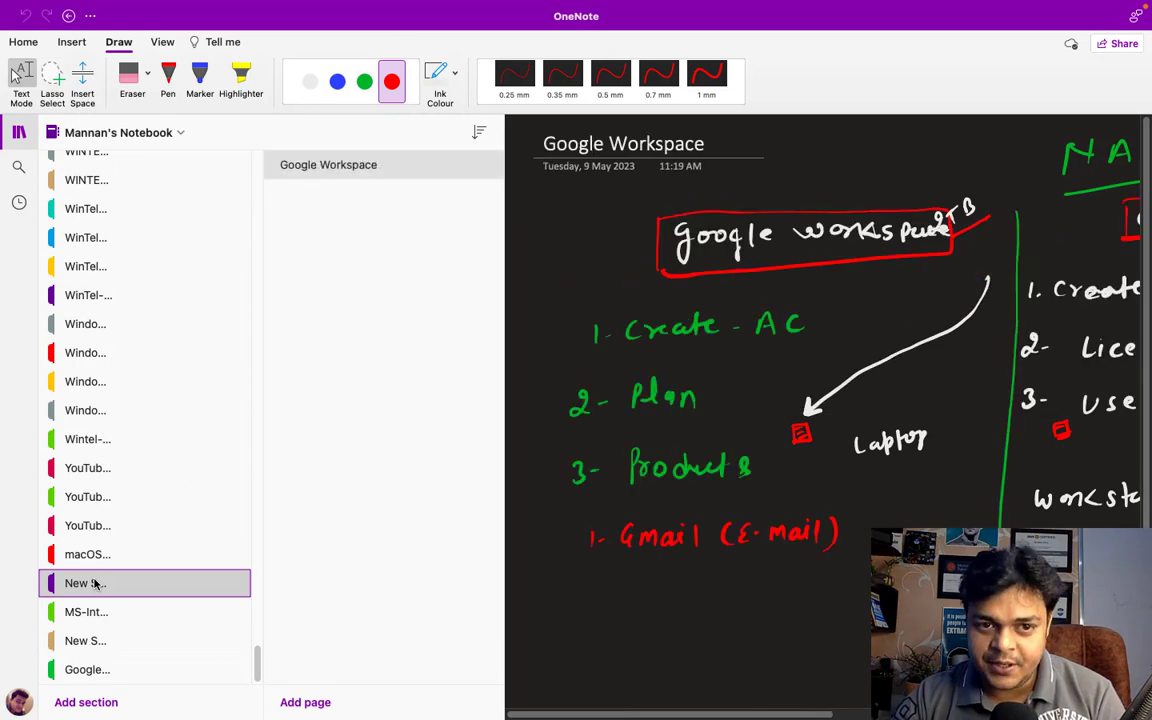
click(91, 530)
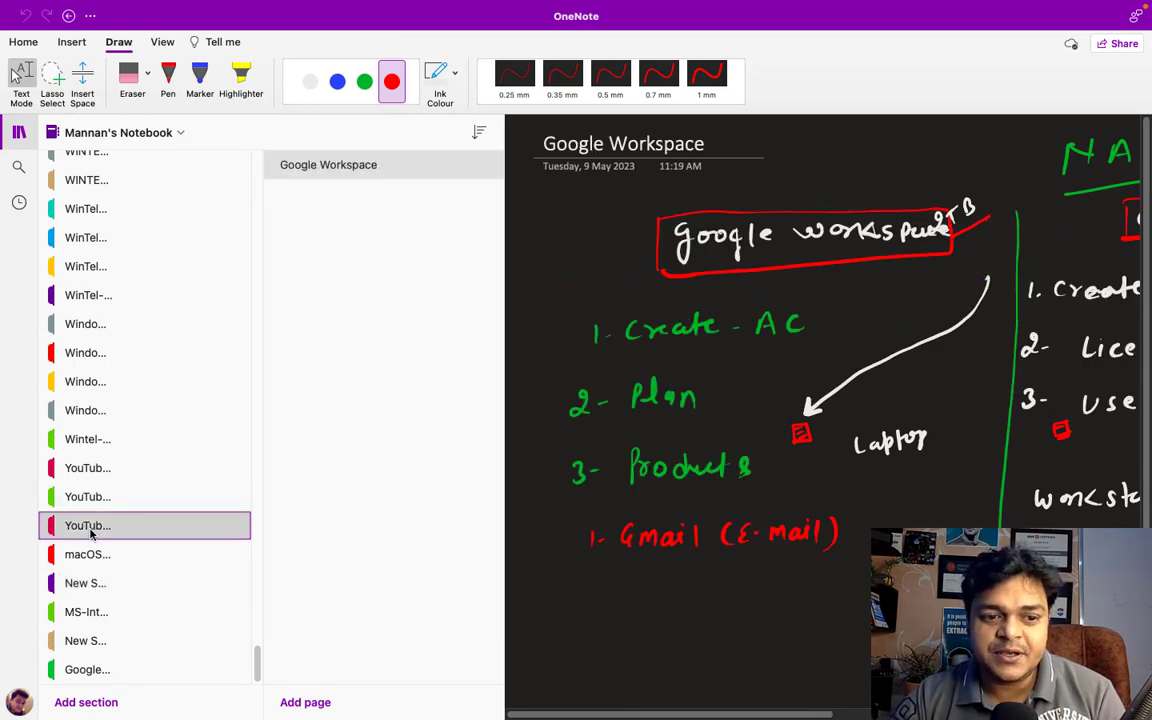
click(95, 500)
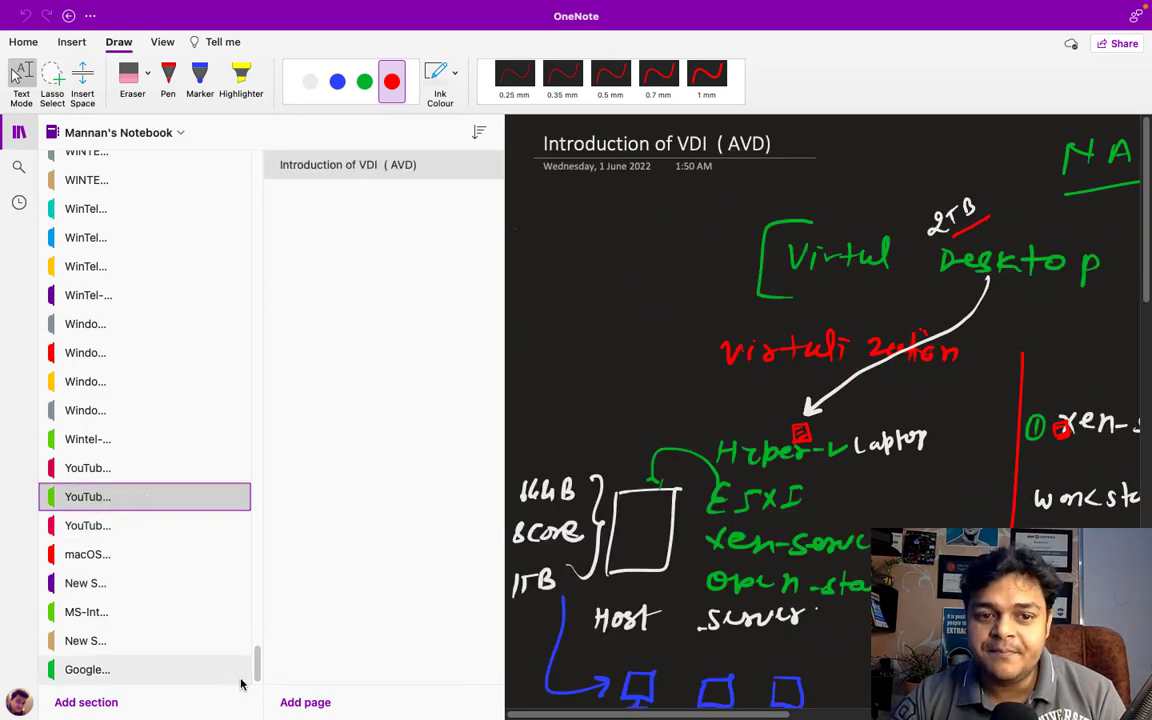
click(75, 467)
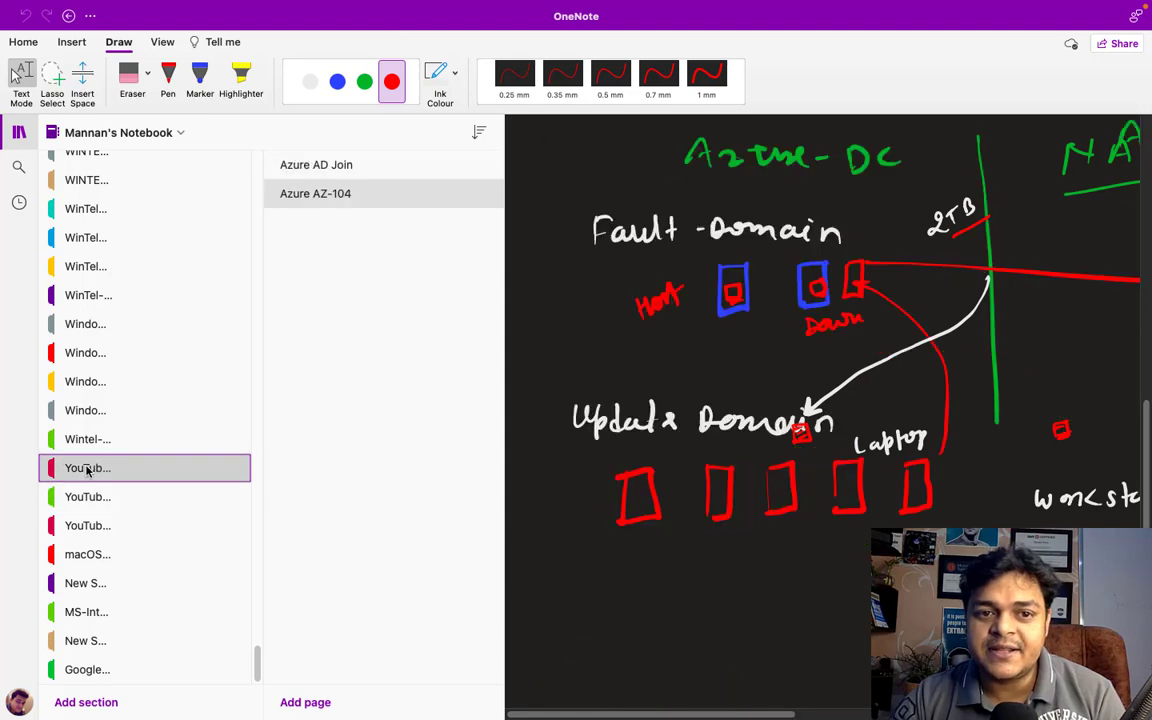
click(290, 701)
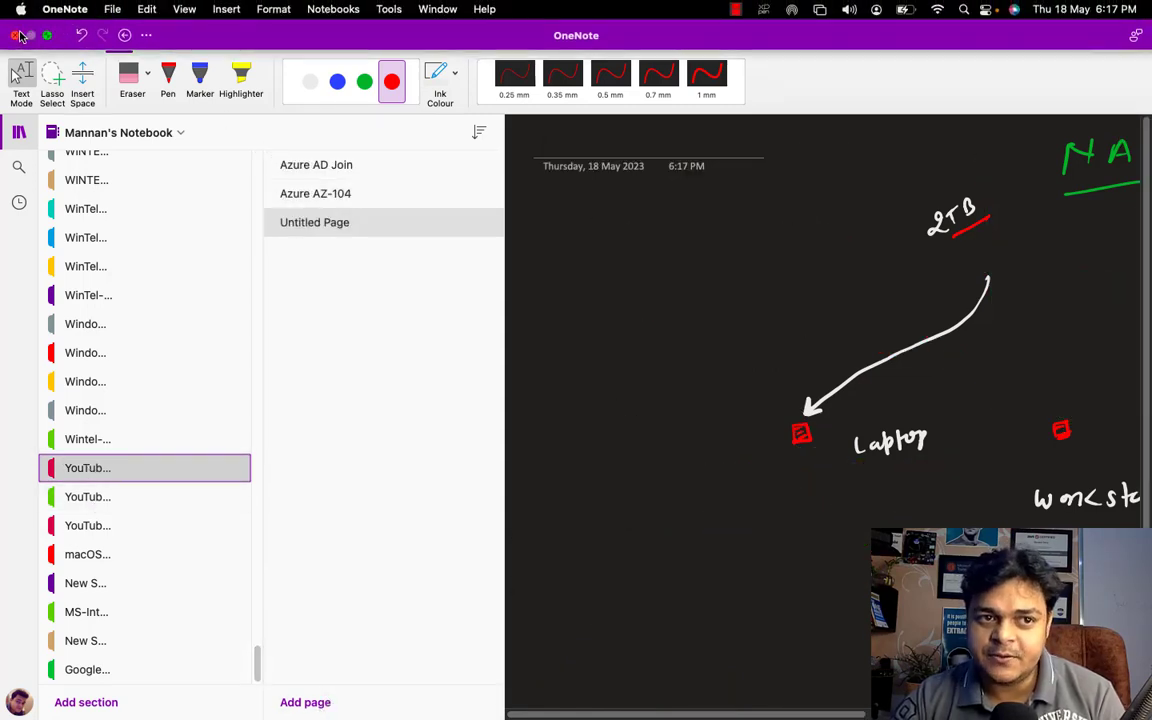
- Close and reopen the OneNote window, and show it full screen
click(17, 33)
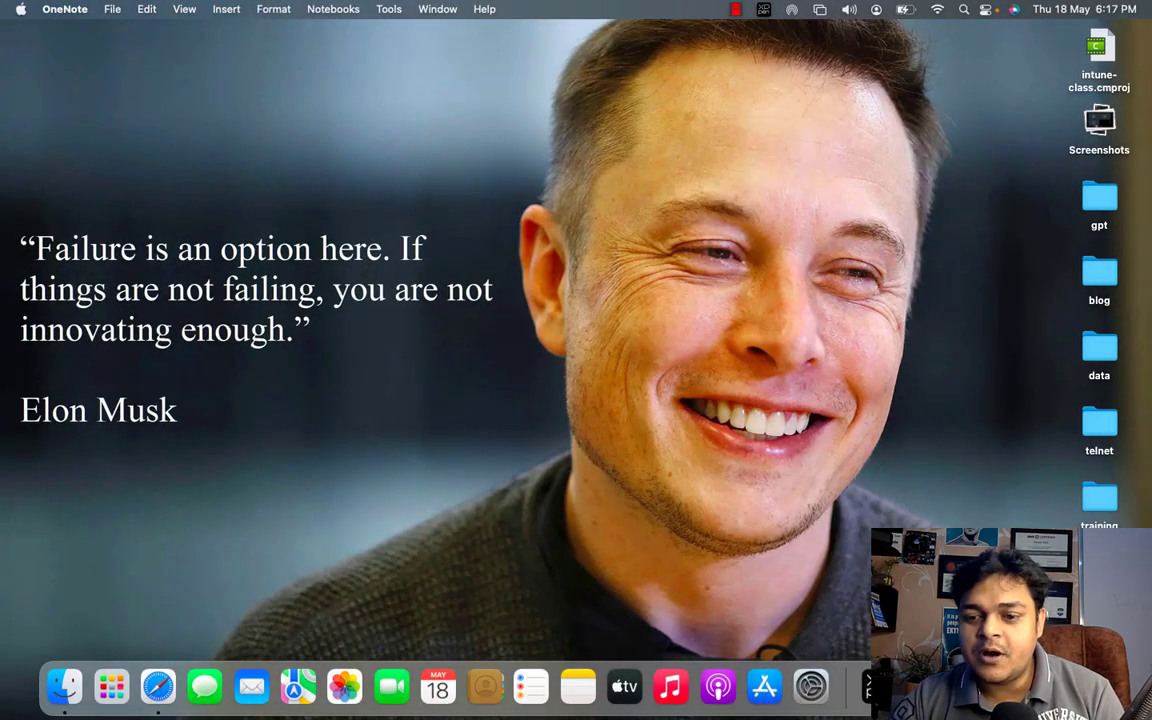
click(928, 687)
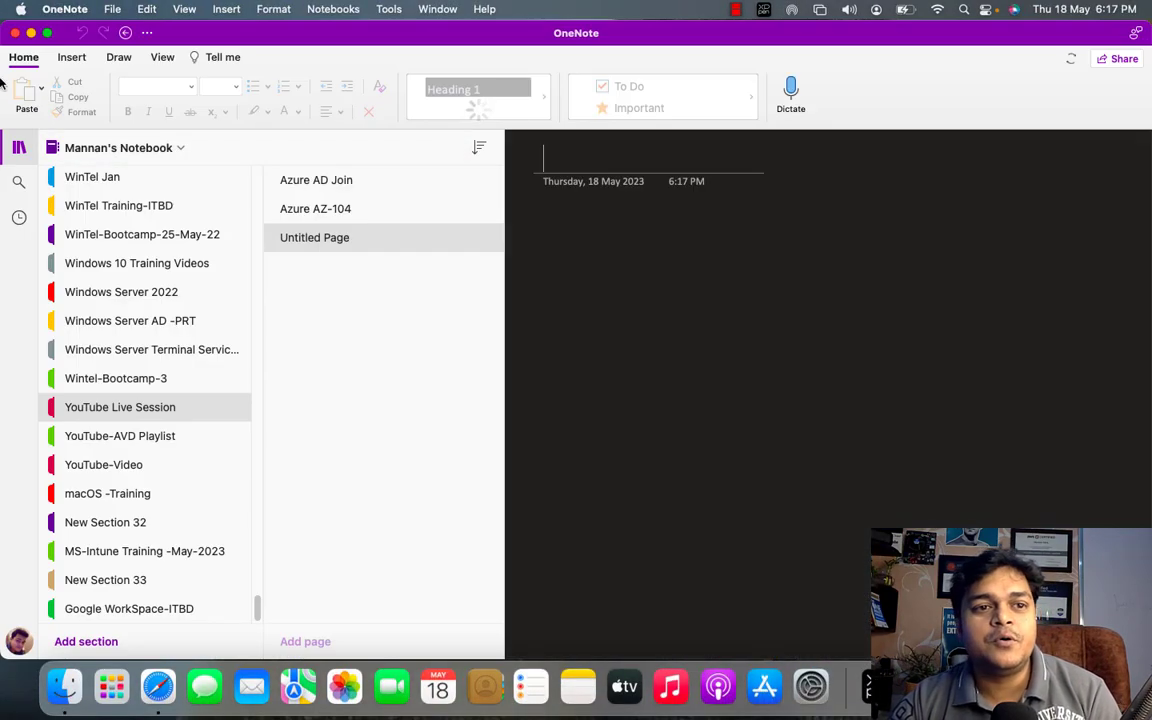
click(48, 33)
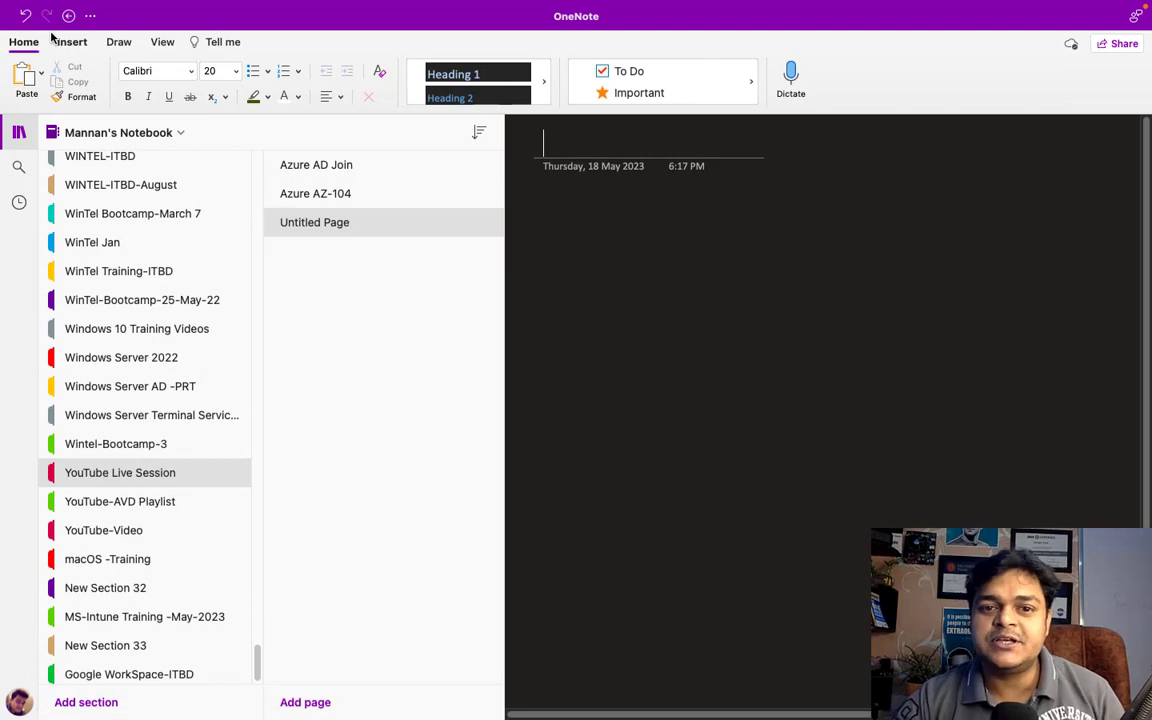
- Title the new page "Azure VM Protect !"
text(Azure )
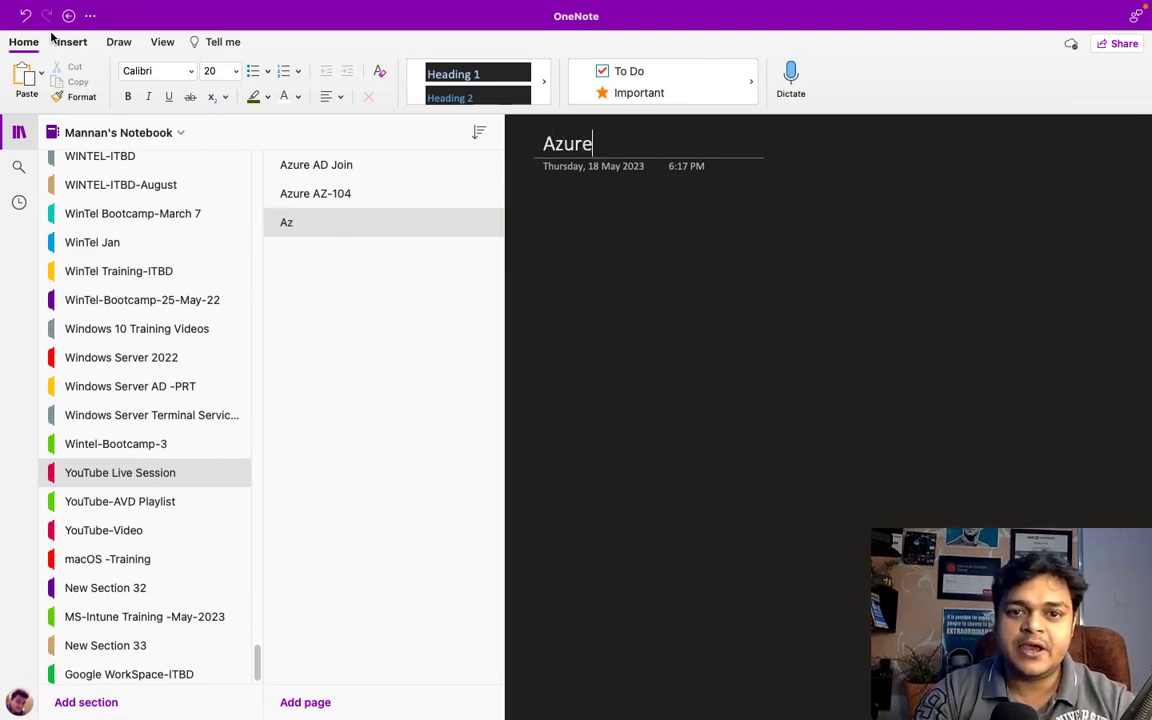
text(VM)
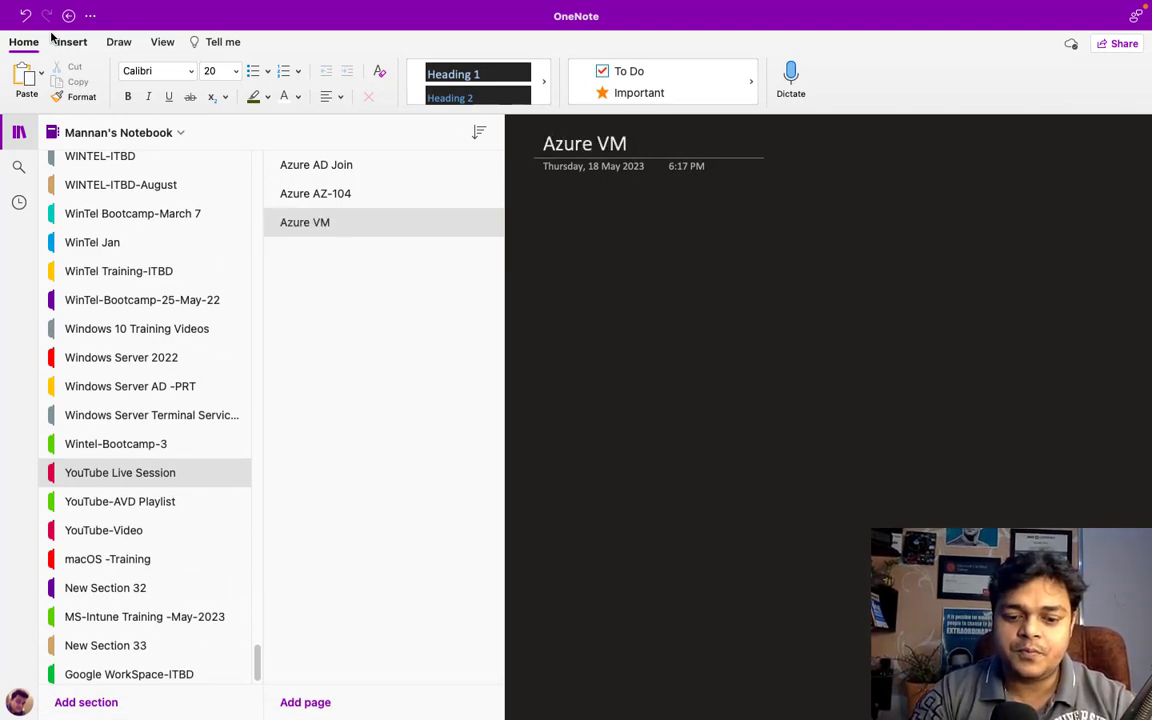
text( Protect )
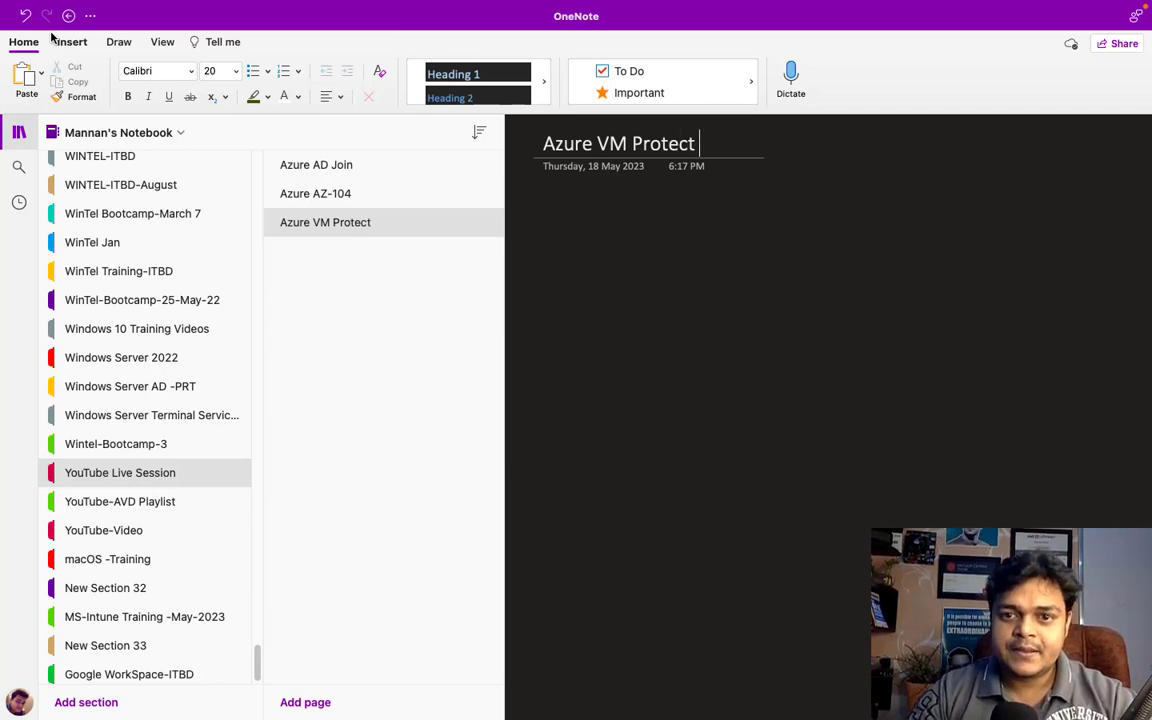
text(/ S)
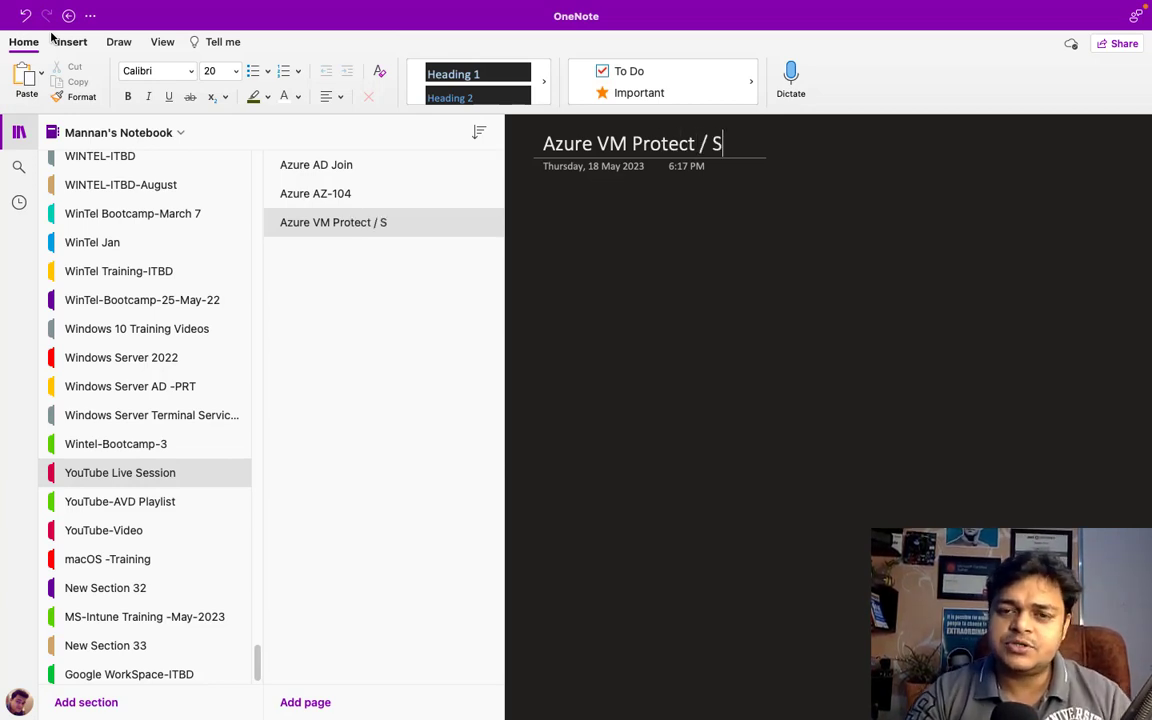
key(BackSpace)
key(BackSpace)
key(BackSpace)
key(BackSpace)
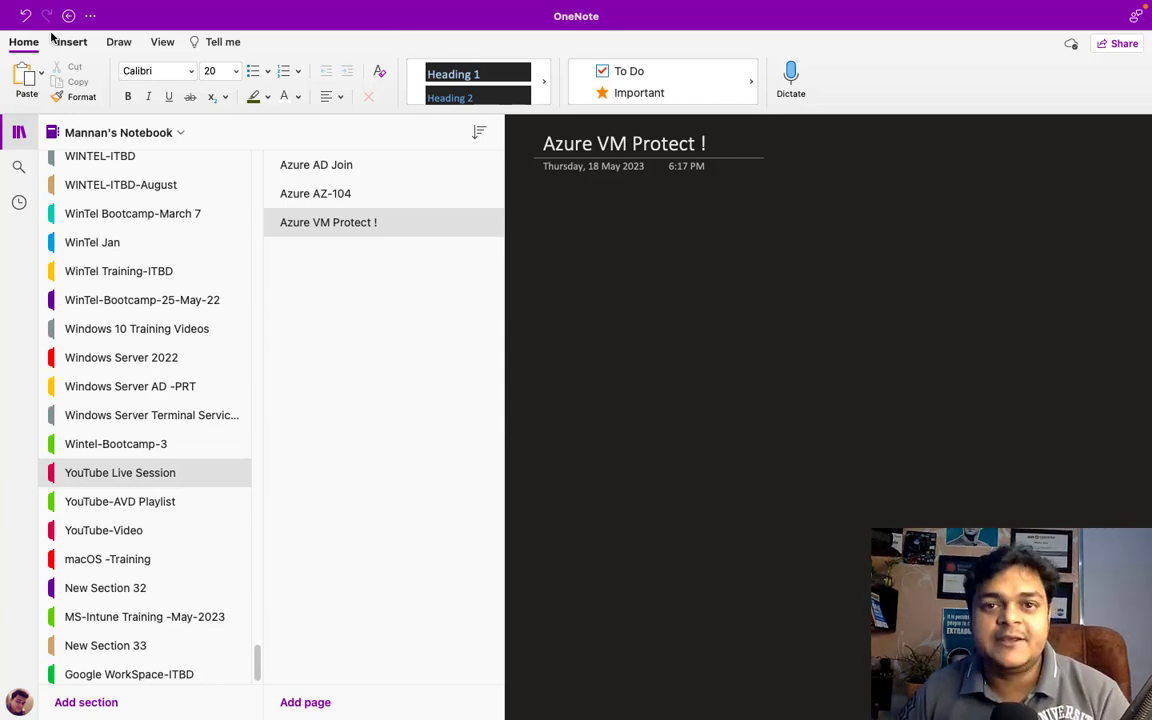
- Hide the notebook navigation and draw a green monitor labelled "VM" below the page title
click(118, 41)
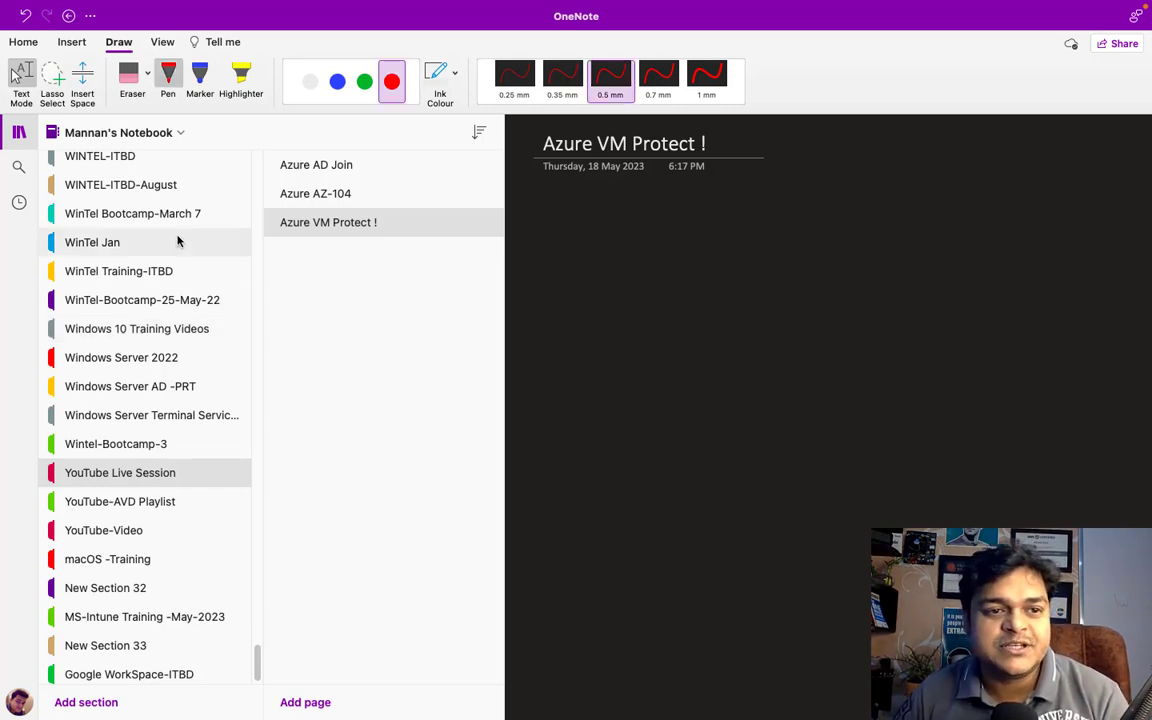
click(18, 135)
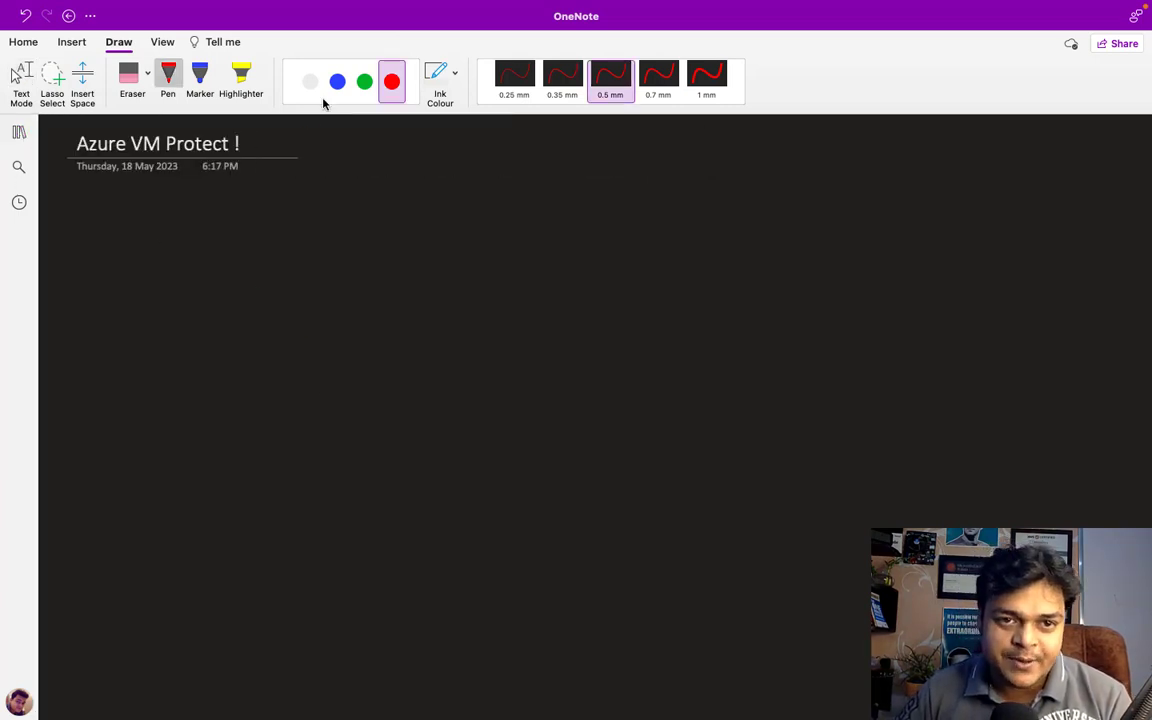
click(364, 82)
mouse_move(113, 279)
mouse_down()
mouse_move(118, 312)
mouse_move(172, 279)
mouse_move(117, 318)
mouse_move(140, 344)
mouse_move(151, 326)
mouse_up()
drag(127, 371, 166, 384)
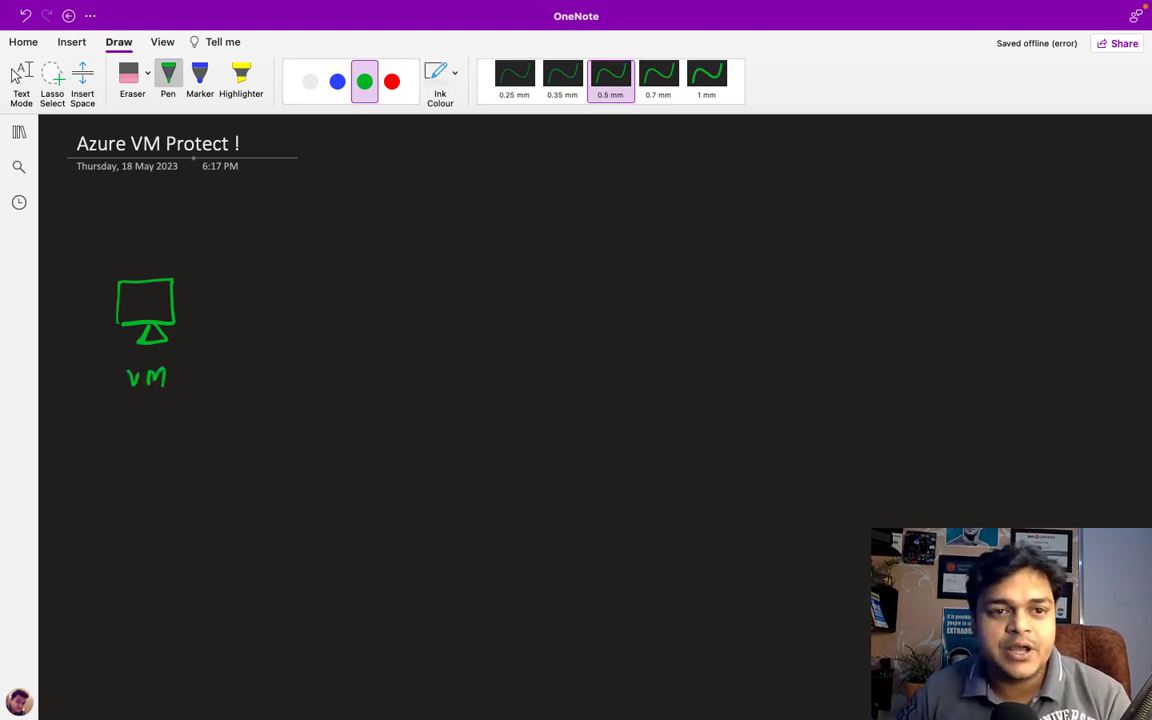
- Write the list numbers 1, 2 and 3 in blue ink beside the VM drawing
click(337, 81)
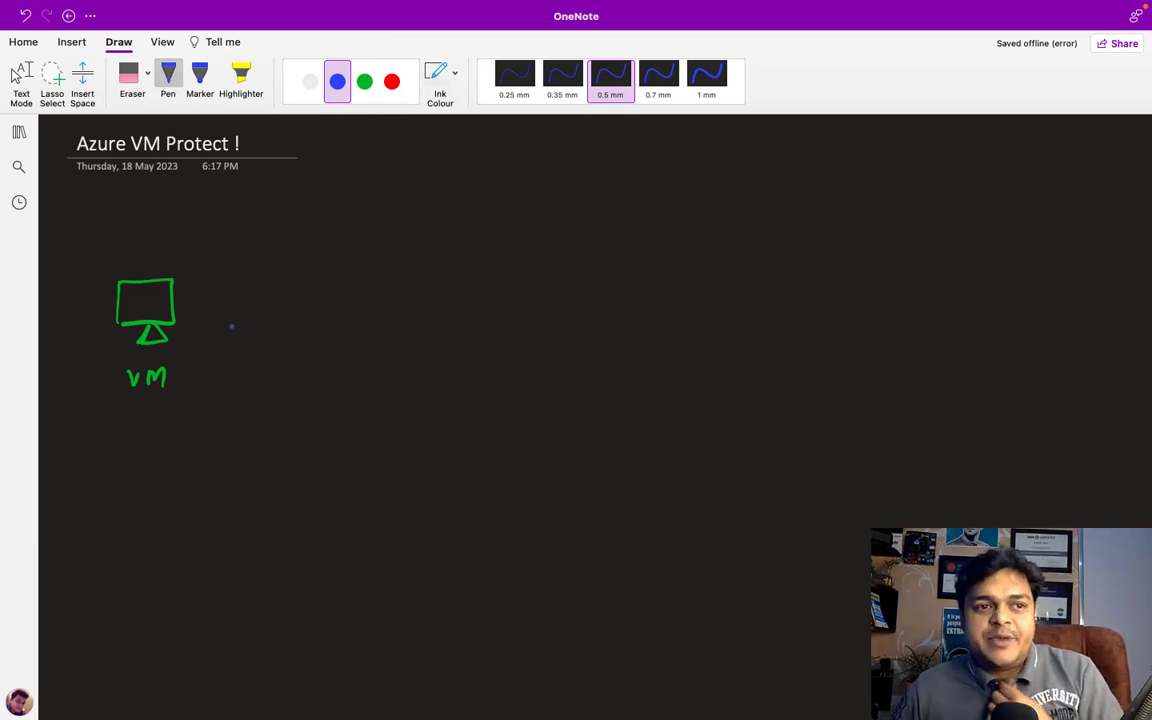
key(Escape)
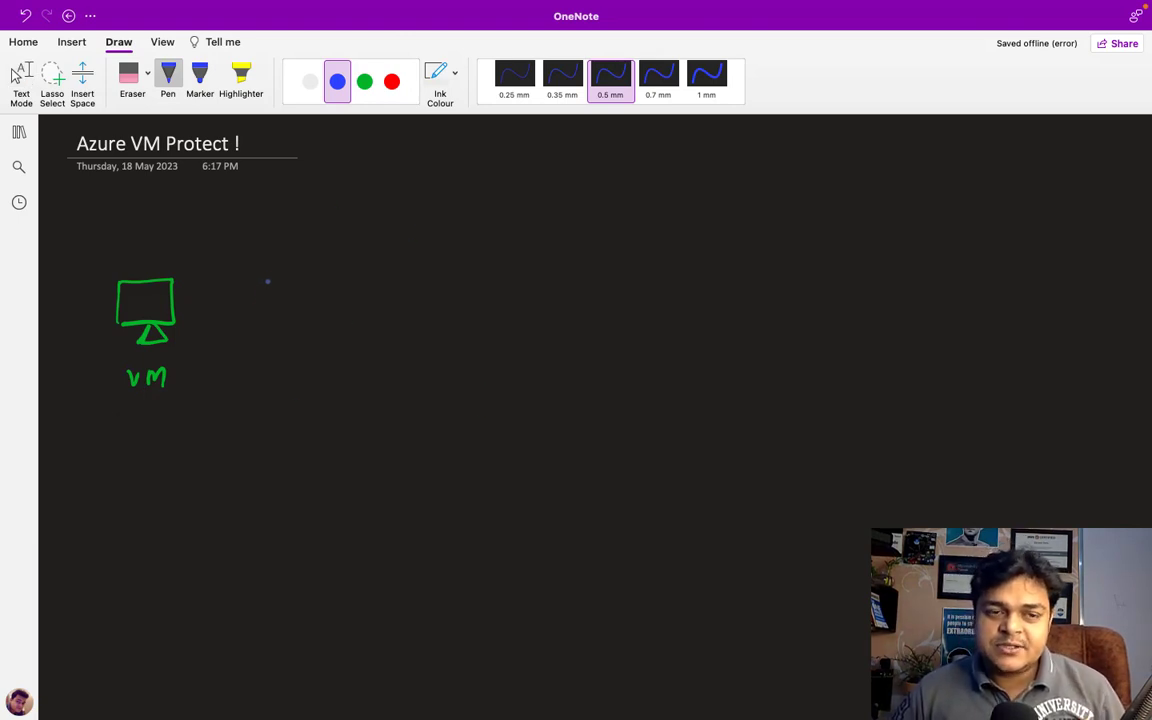
click(14, 76)
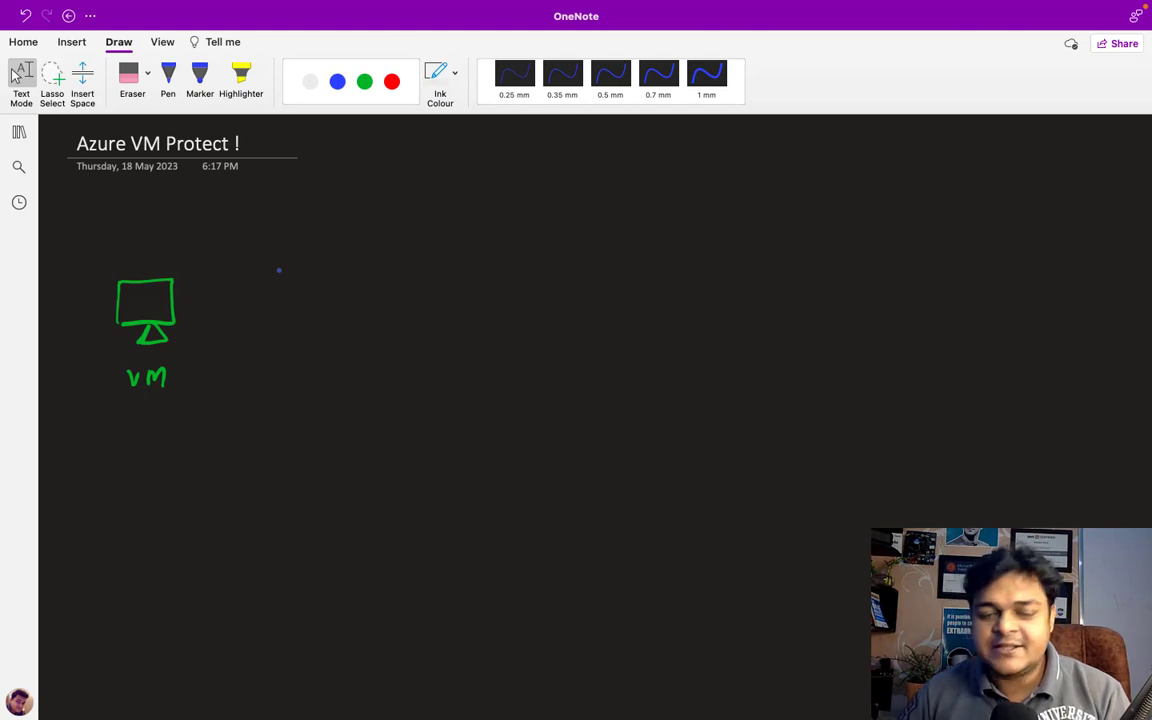
click(168, 80)
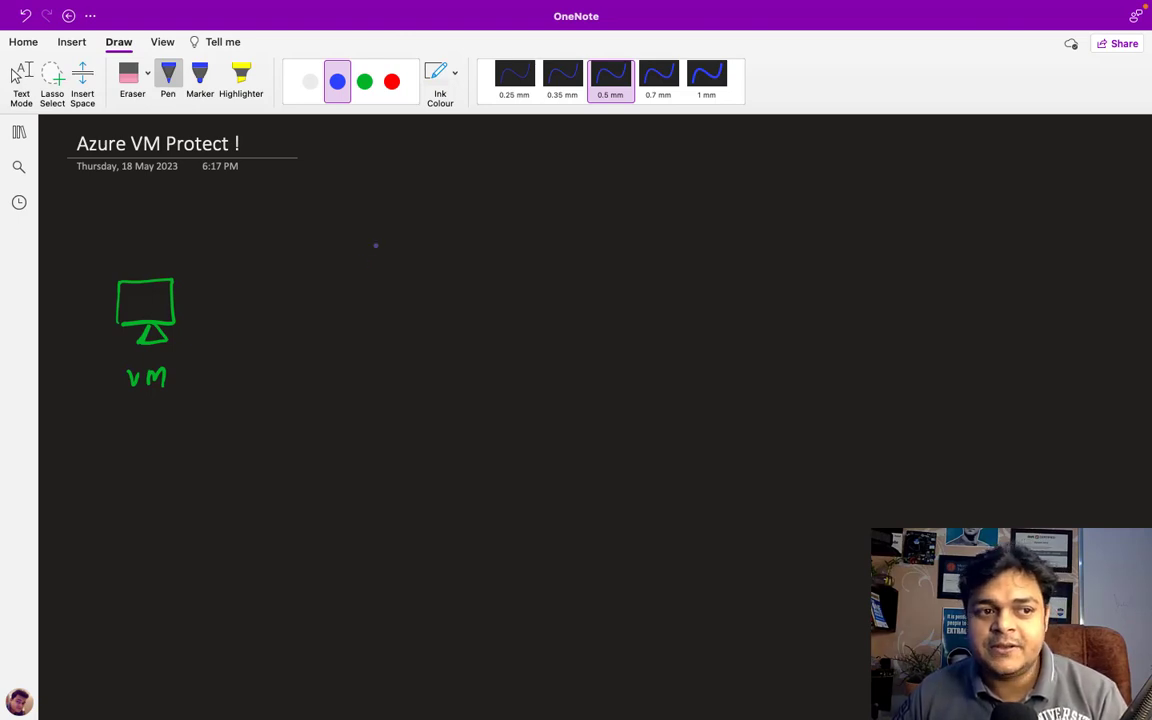
click(14, 76)
click(168, 79)
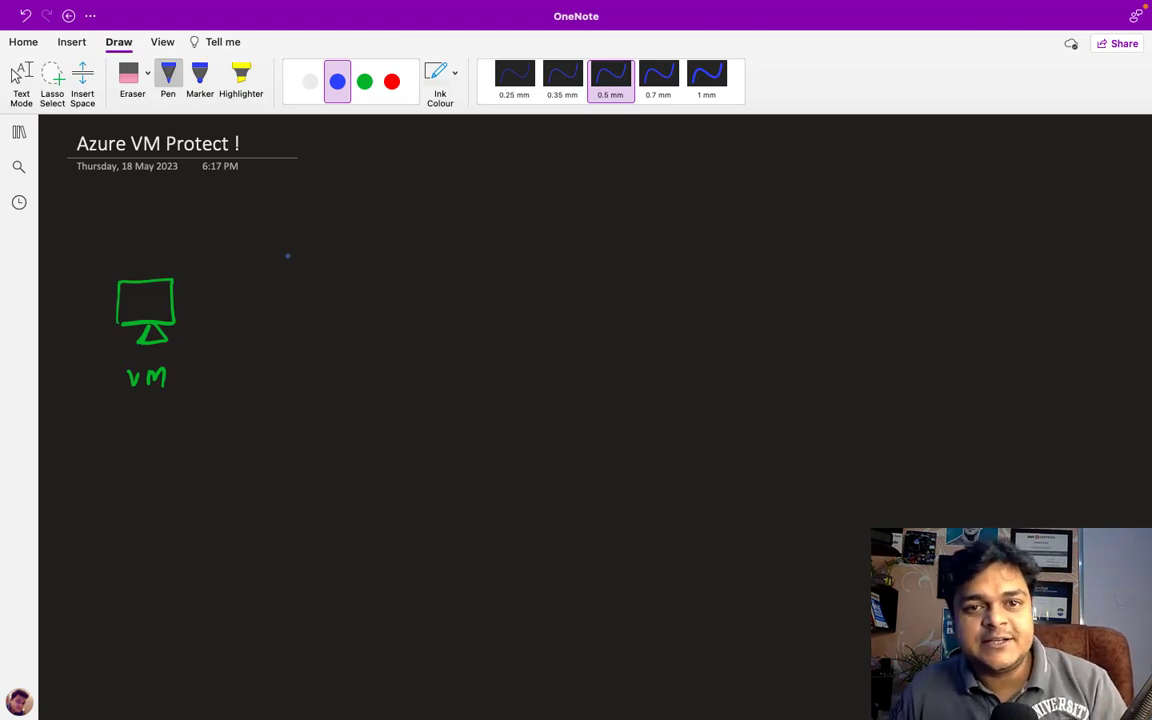
click(15, 77)
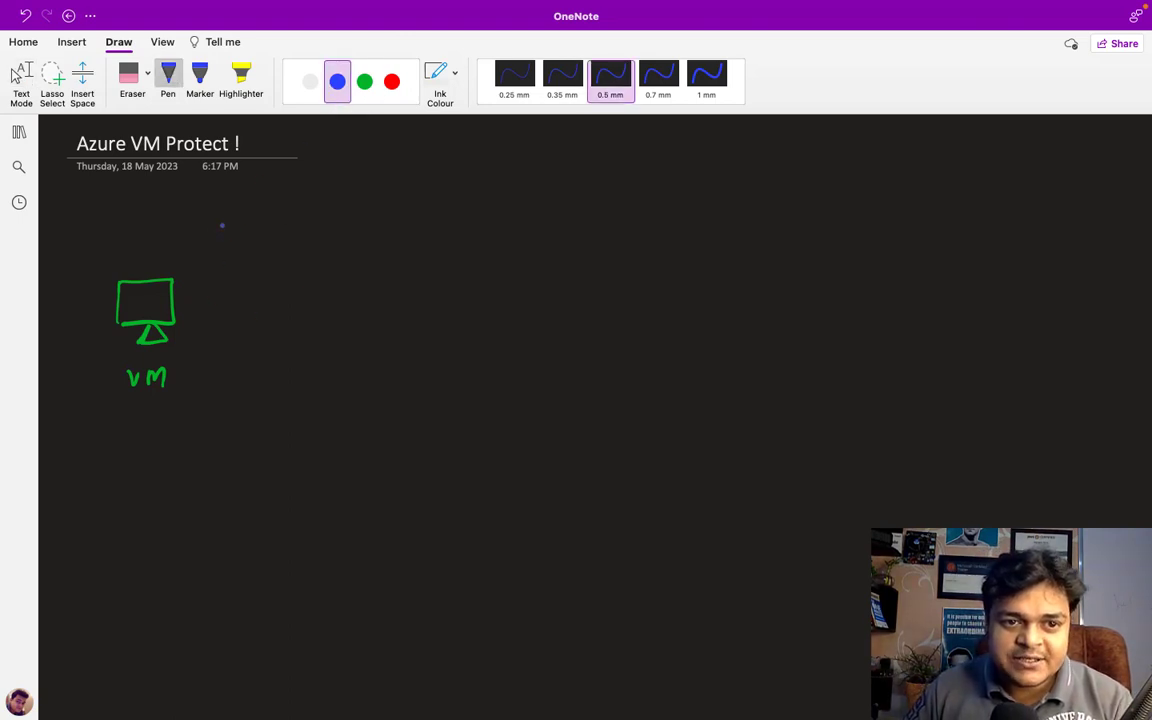
mouse_move(218, 221)
mouse_down()
mouse_move(224, 284)
mouse_move(212, 331)
mouse_move(233, 323)
mouse_up()
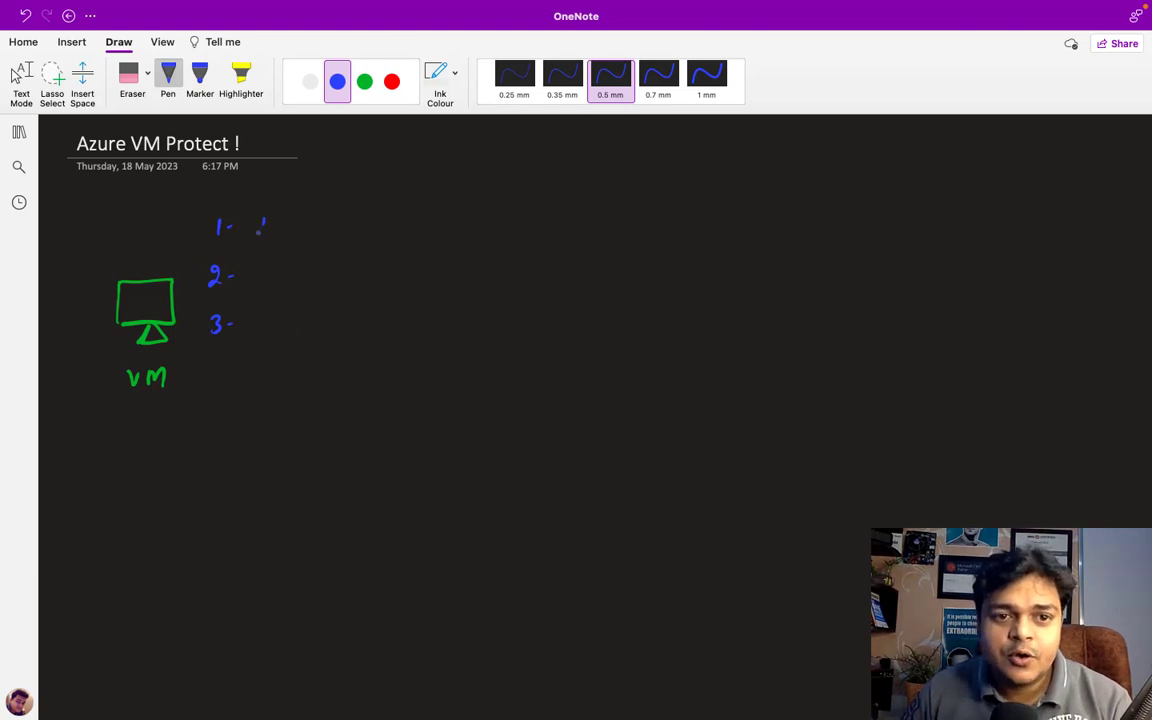
- Handwrite "Availability option" in blue beside number 1 and draw an arrow branching up from its end
mouse_move(258, 231)
mouse_down()
mouse_move(292, 217)
mouse_move(320, 229)
mouse_move(334, 213)
mouse_move(342, 229)
mouse_move(378, 228)
mouse_move(392, 210)
mouse_move(406, 230)
mouse_up()
click(356, 212)
click(410, 212)
drag(410, 221, 428, 226)
mouse_move(437, 215)
mouse_down()
mouse_move(429, 240)
mouse_move(460, 219)
mouse_move(480, 235)
mouse_move(501, 230)
mouse_up()
drag(494, 217, 506, 216)
mouse_move(511, 220)
mouse_down()
mouse_move(513, 230)
mouse_move(600, 224)
mouse_move(655, 178)
mouse_up()
click(512, 212)
- Add a second, straight arrow after "Availability option" and handwrite "Availability-Zone" in blue at the upper arrow
mouse_move(600, 224)
mouse_down()
mouse_move(648, 224)
mouse_move(694, 175)
mouse_up()
drag(703, 171, 745, 170)
drag(760, 180, 779, 181)
drag(793, 169, 798, 180)
drag(802, 159, 804, 179)
mouse_move(818, 168)
mouse_down()
mouse_move(819, 180)
mouse_move(843, 181)
mouse_up()
mouse_move(855, 162)
mouse_down()
mouse_move(855, 181)
mouse_move(860, 168)
mouse_up()
mouse_move(863, 166)
mouse_down()
mouse_move(872, 183)
mouse_move(940, 172)
mouse_up()
click(921, 180)
drag(949, 171, 987, 180)
click(985, 179)
click(997, 178)
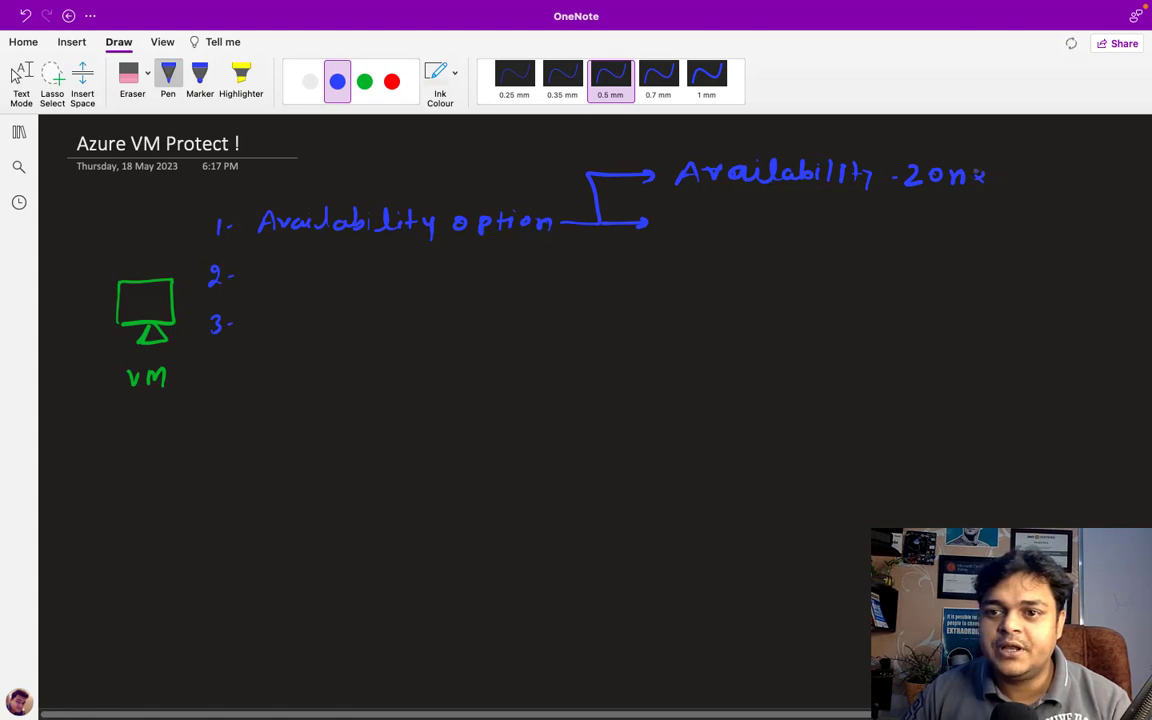
- Handwrite "Availability-set" in green ink at the lower arrow
click(364, 81)
mouse_move(684, 230)
mouse_down()
mouse_move(690, 214)
mouse_move(700, 230)
mouse_move(733, 212)
mouse_move(772, 228)
mouse_move(840, 217)
mouse_move(860, 227)
mouse_move(869, 215)
mouse_up()
click(719, 224)
mouse_move(870, 213)
mouse_down()
mouse_move(875, 233)
mouse_move(909, 222)
mouse_move(967, 230)
mouse_move(982, 213)
mouse_up()
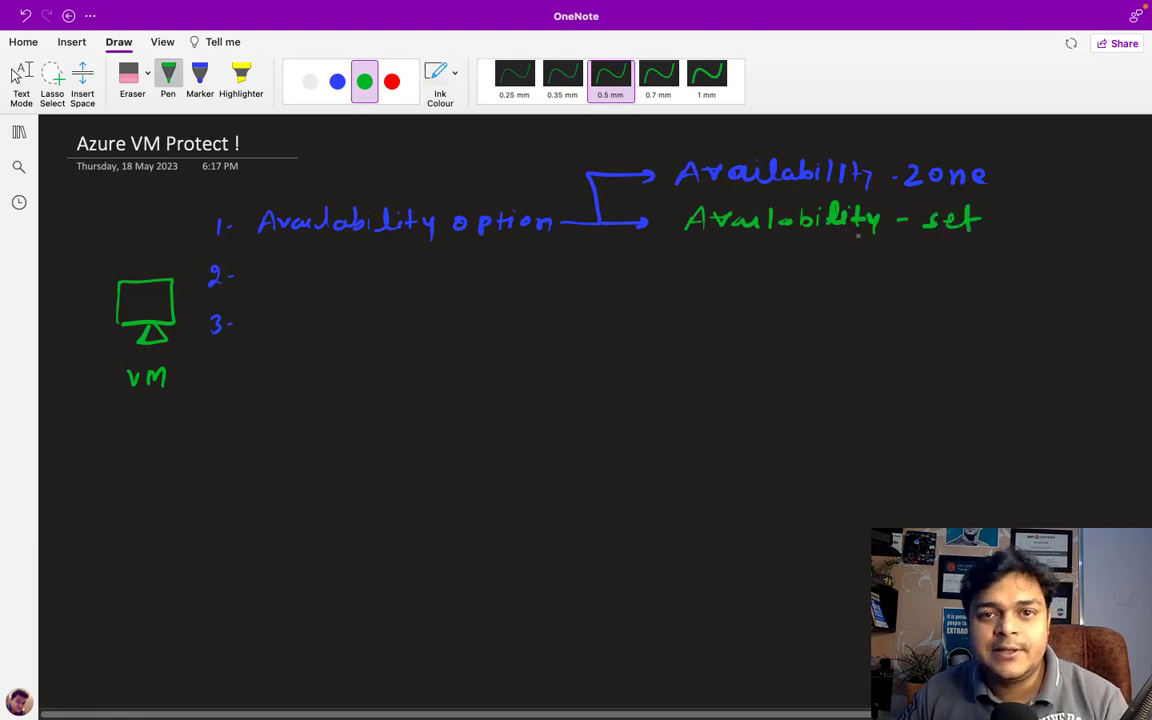
- Handwrite "Backup" beside number 2 and "Failover" beside number 3 in white ink
click(310, 82)
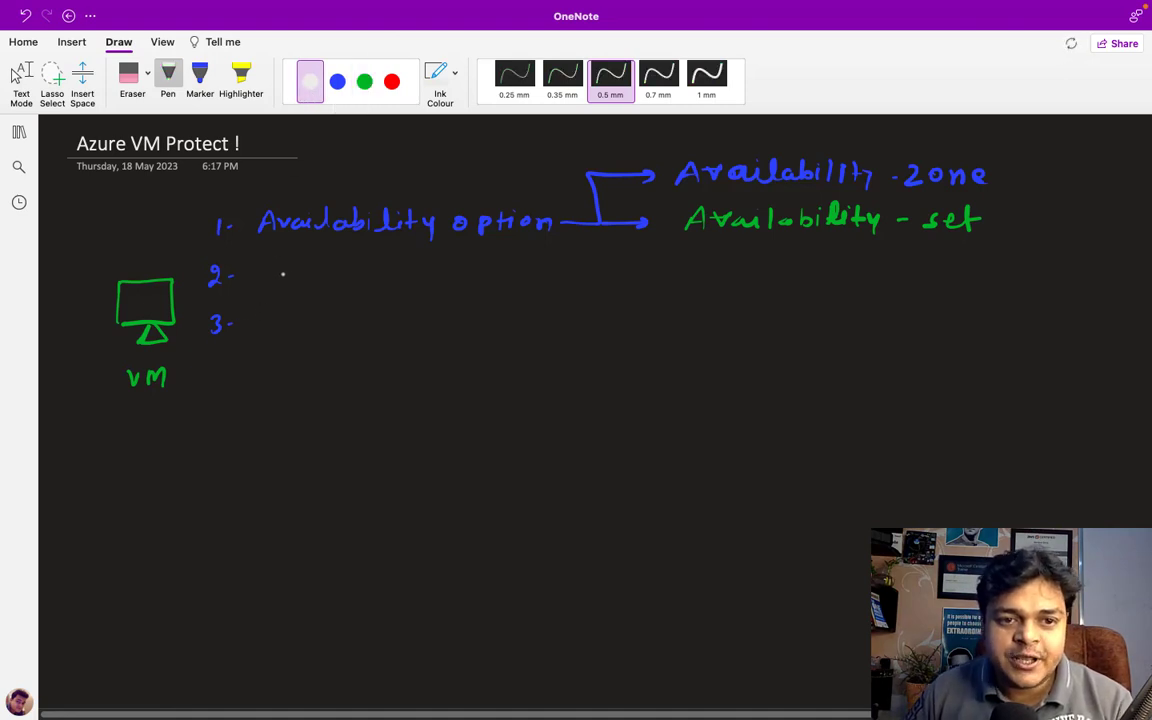
mouse_move(276, 261)
mouse_down()
mouse_move(280, 282)
mouse_move(300, 270)
mouse_move(386, 272)
mouse_up()
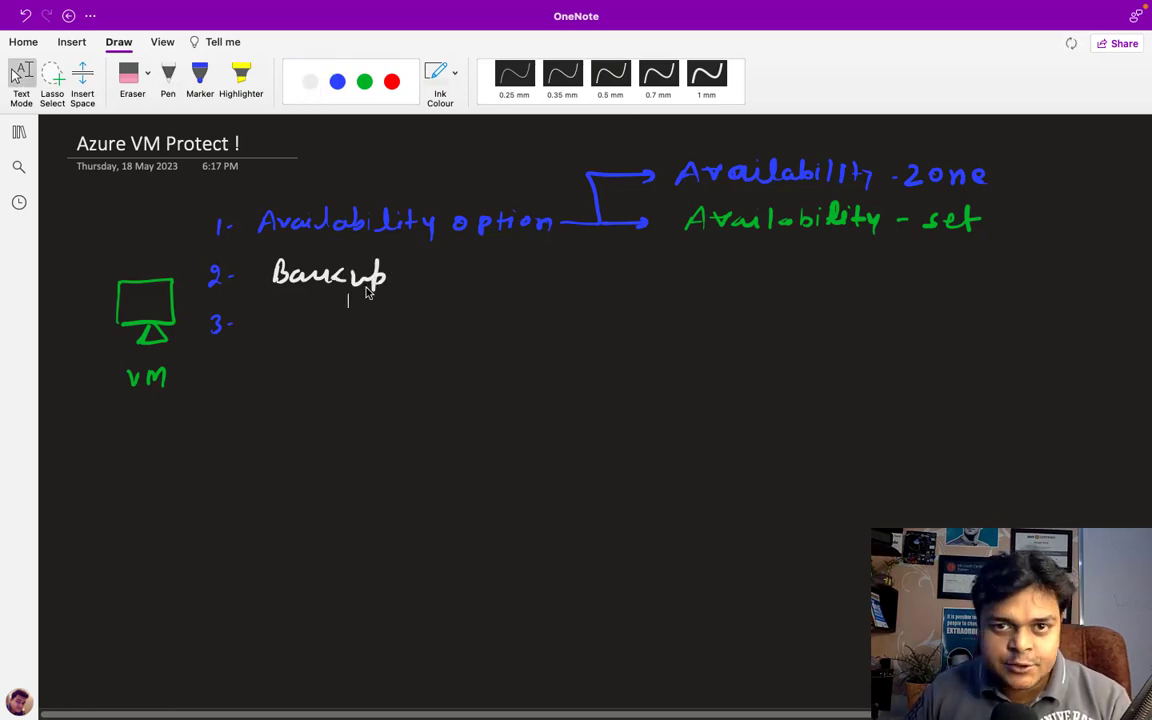
drag(280, 318, 403, 315)
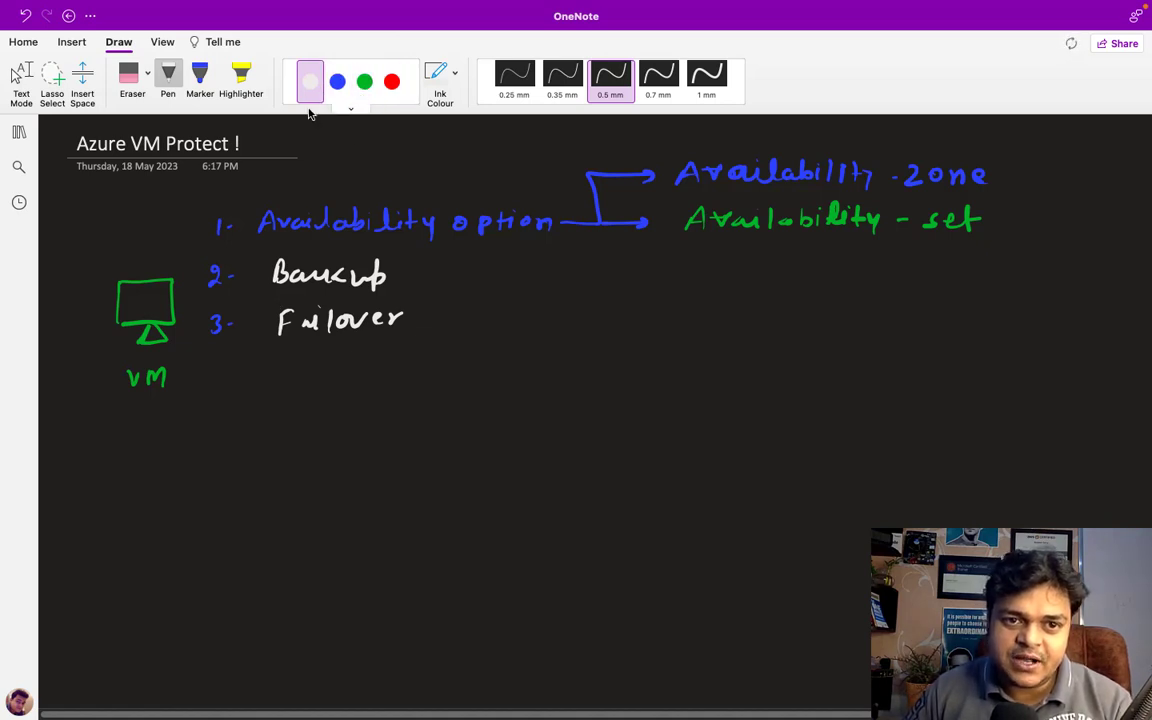
- Add list number 4 in blue below number 3 and handwrite "D.R." beside it in white
click(337, 81)
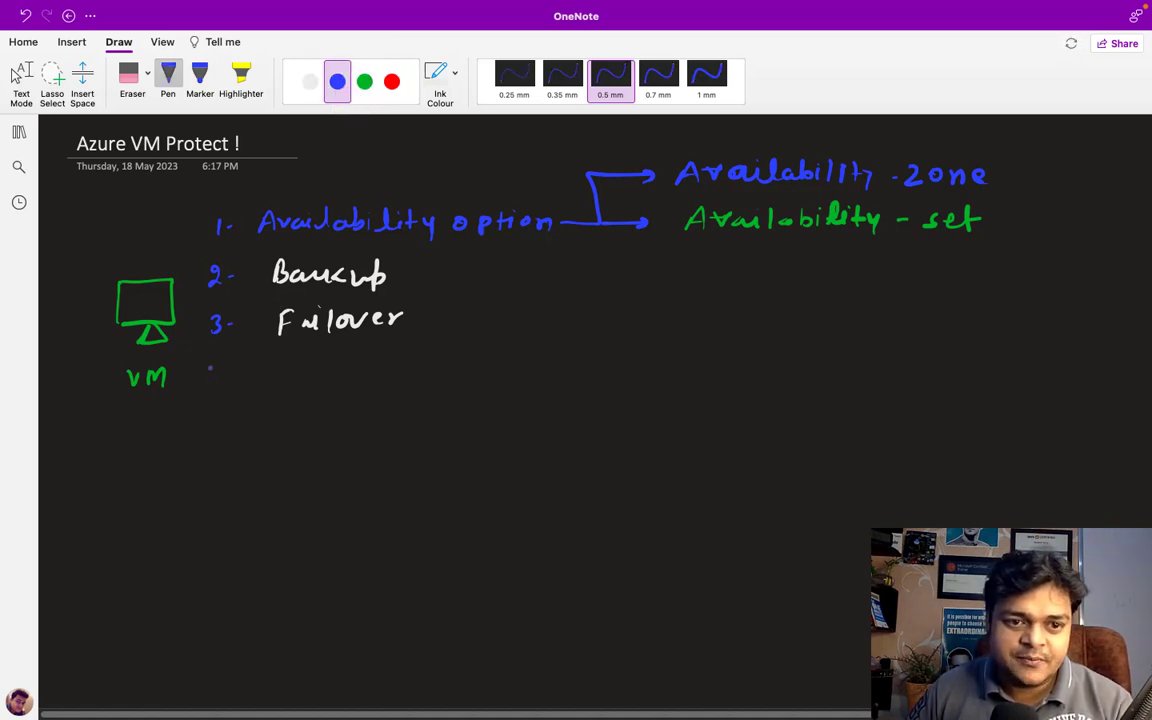
mouse_move(211, 365)
mouse_down()
mouse_move(224, 382)
mouse_move(242, 375)
mouse_up()
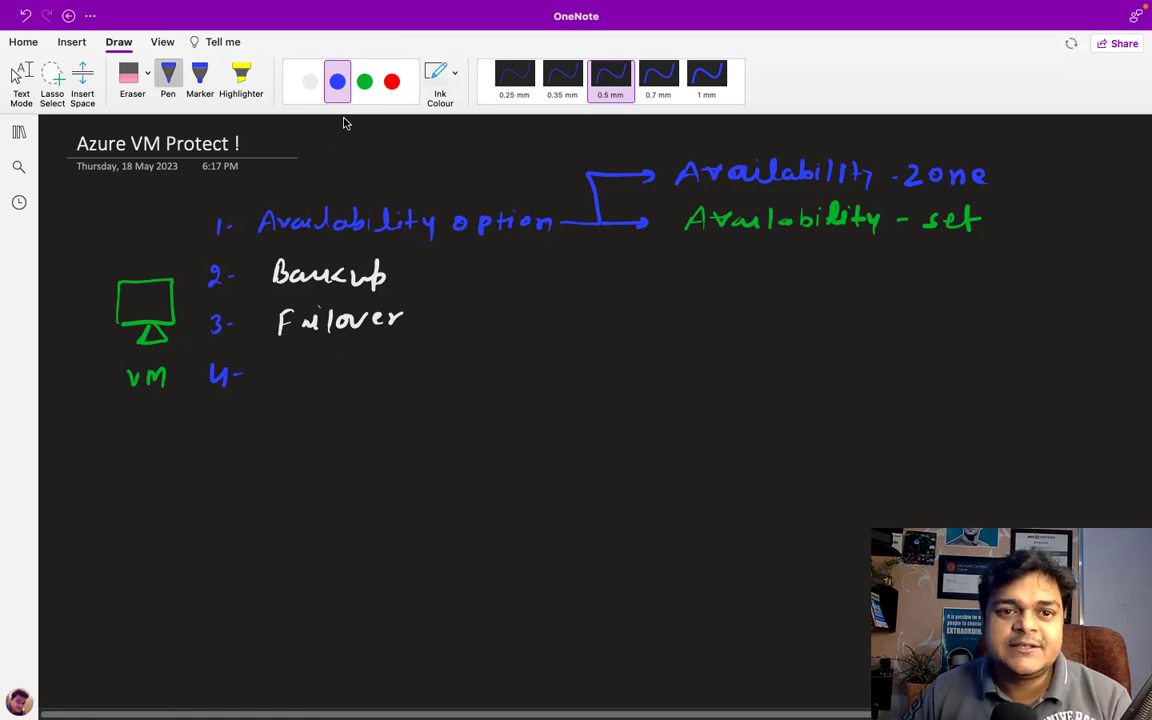
click(310, 81)
mouse_move(275, 360)
mouse_down()
mouse_move(276, 384)
mouse_move(322, 362)
mouse_move(337, 383)
mouse_up()
click(291, 377)
click(349, 377)
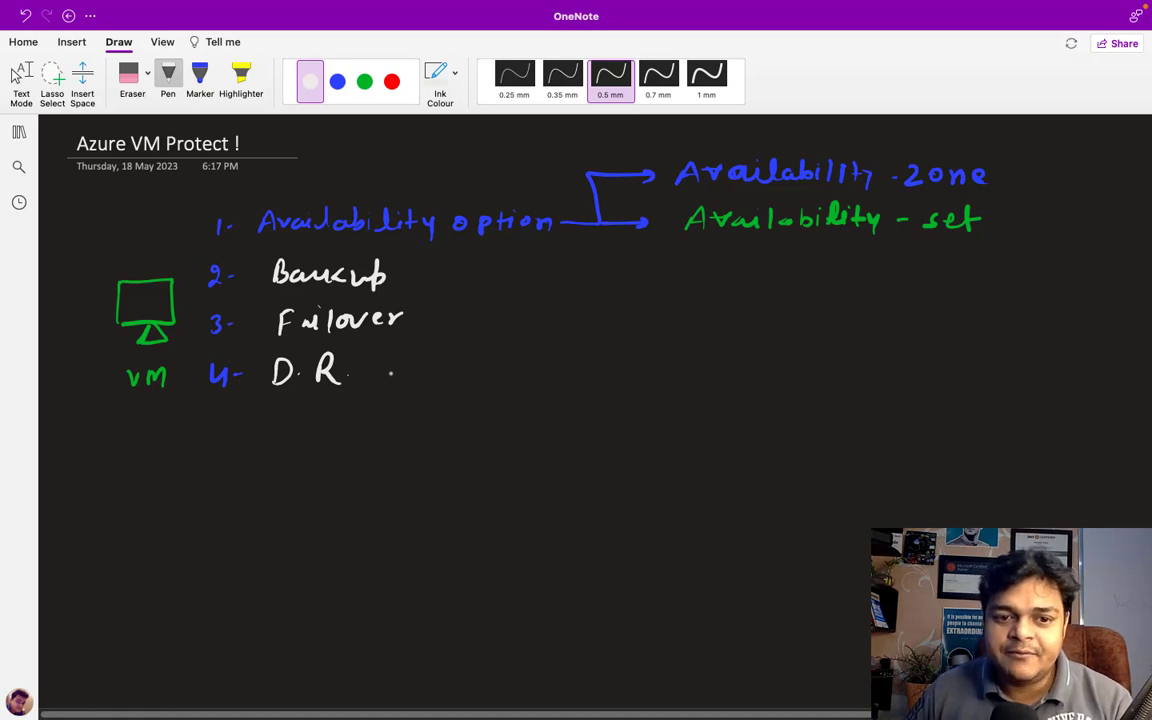
- Handwrite "(Replication)" in white ink after "D.R."
mouse_move(397, 358)
mouse_down()
mouse_move(390, 385)
mouse_move(554, 374)
mouse_up()
click(485, 367)
mouse_move(566, 350)
mouse_down()
mouse_move(561, 376)
mouse_move(573, 359)
mouse_up()
mouse_move(578, 364)
mouse_down()
mouse_move(579, 376)
mouse_move(592, 365)
mouse_move(632, 383)
mouse_up()
key(Escape)
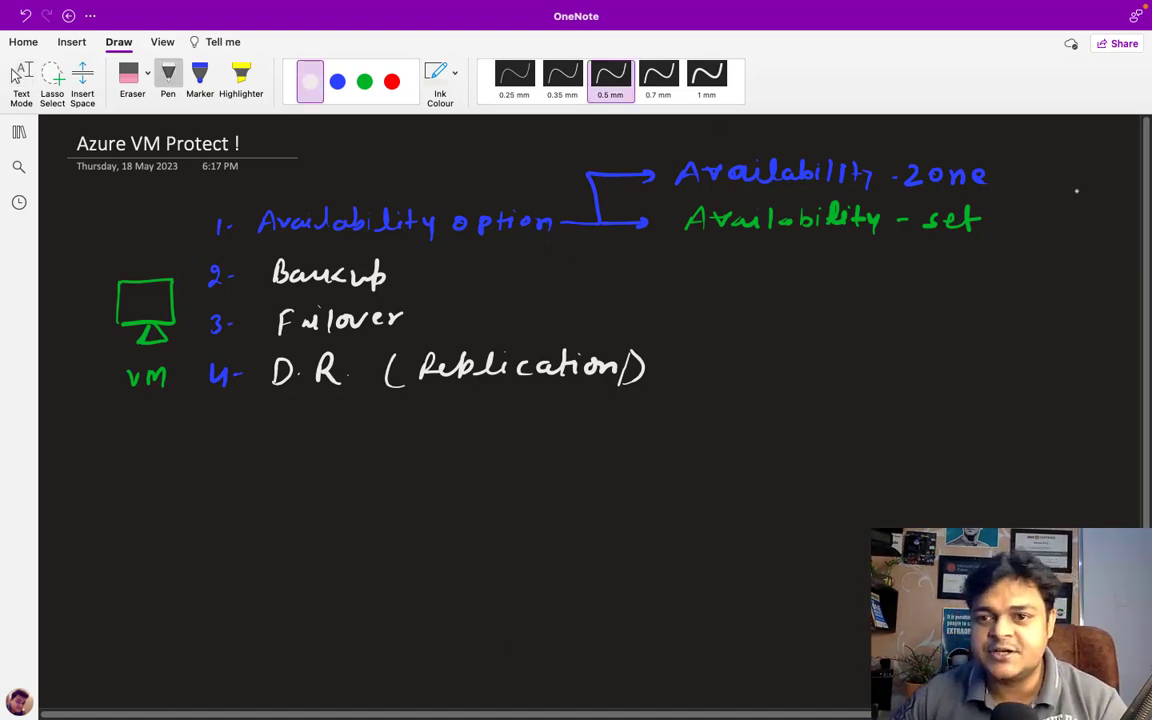
- Draw white check marks after "Availability-Zone" and "Availability-set"
drag(1016, 170, 1059, 162)
drag(1011, 219, 1040, 212)
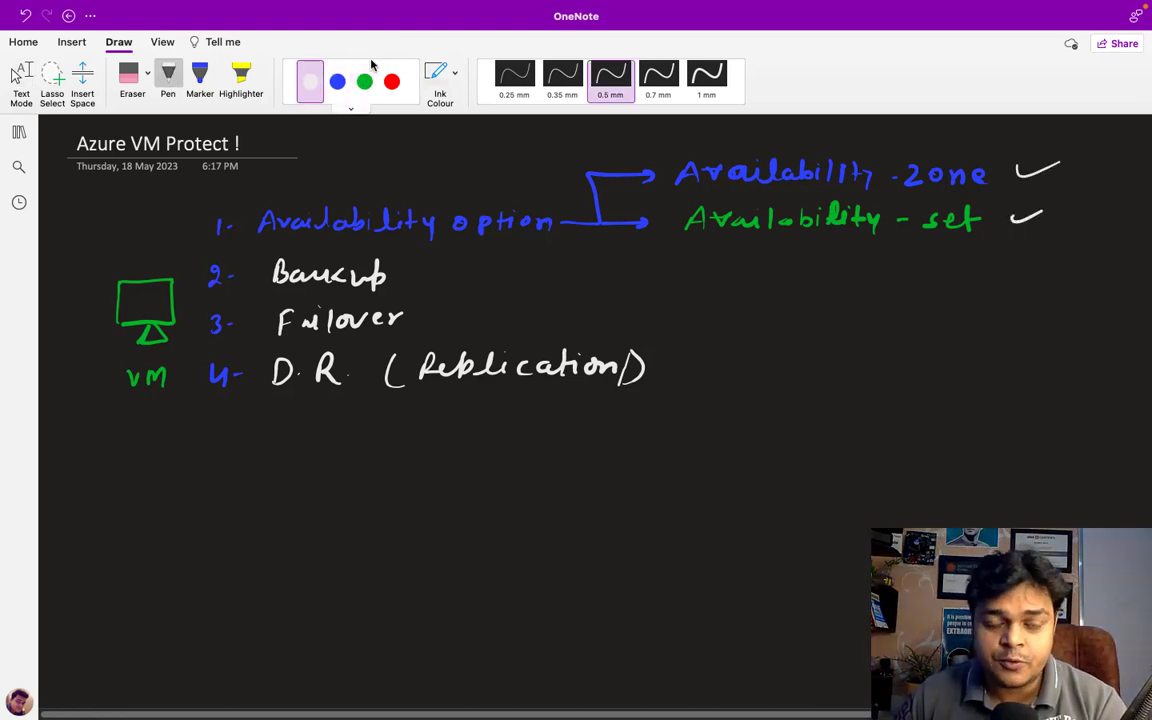
- Draw white lines above and below "zone" in "Availability-Zone" and return to text mode
mouse_move(920, 182)
mouse_down()
mouse_move(972, 180)
mouse_move(970, 157)
mouse_up()
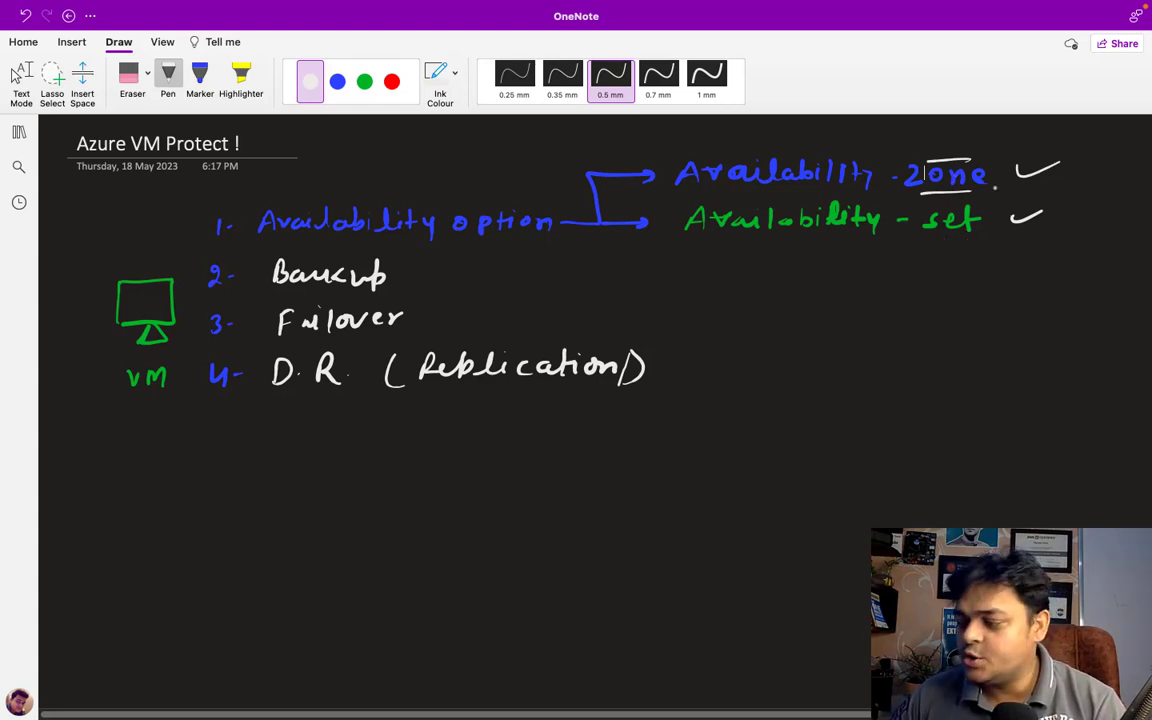
click(16, 76)
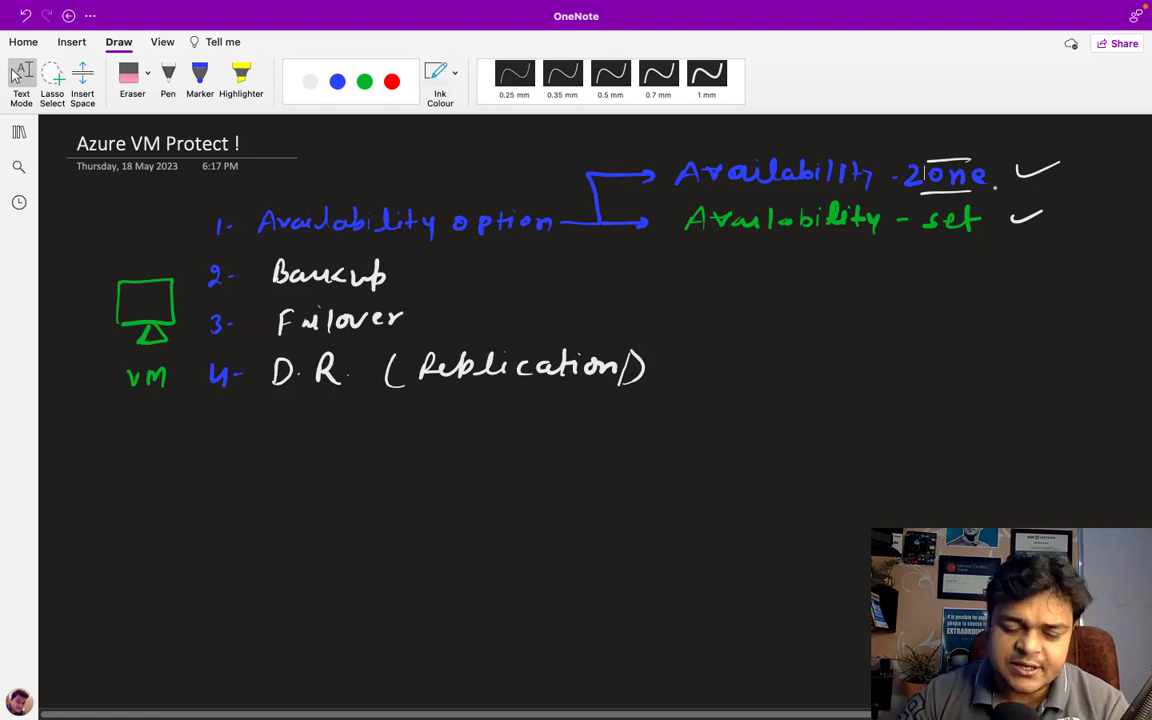
- Switch to Safari, open the Azure portal full screen from the frequently visited sites, and sign in with the first listed account
key(ctrl+Left)
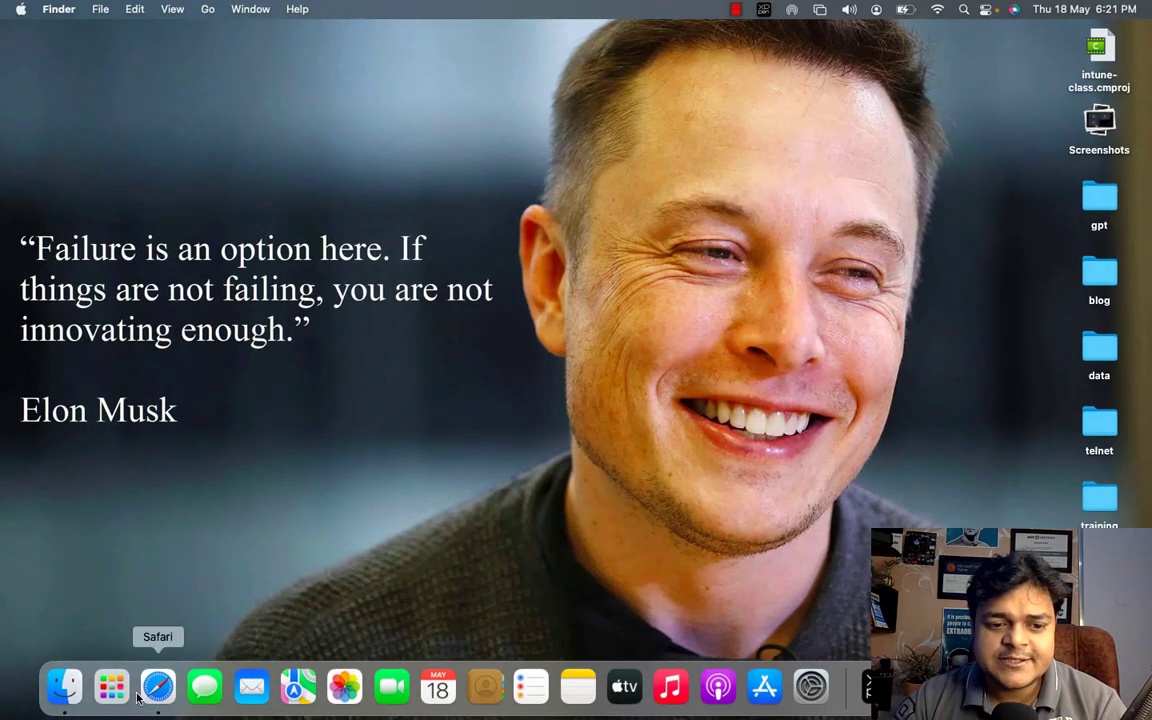
click(140, 695)
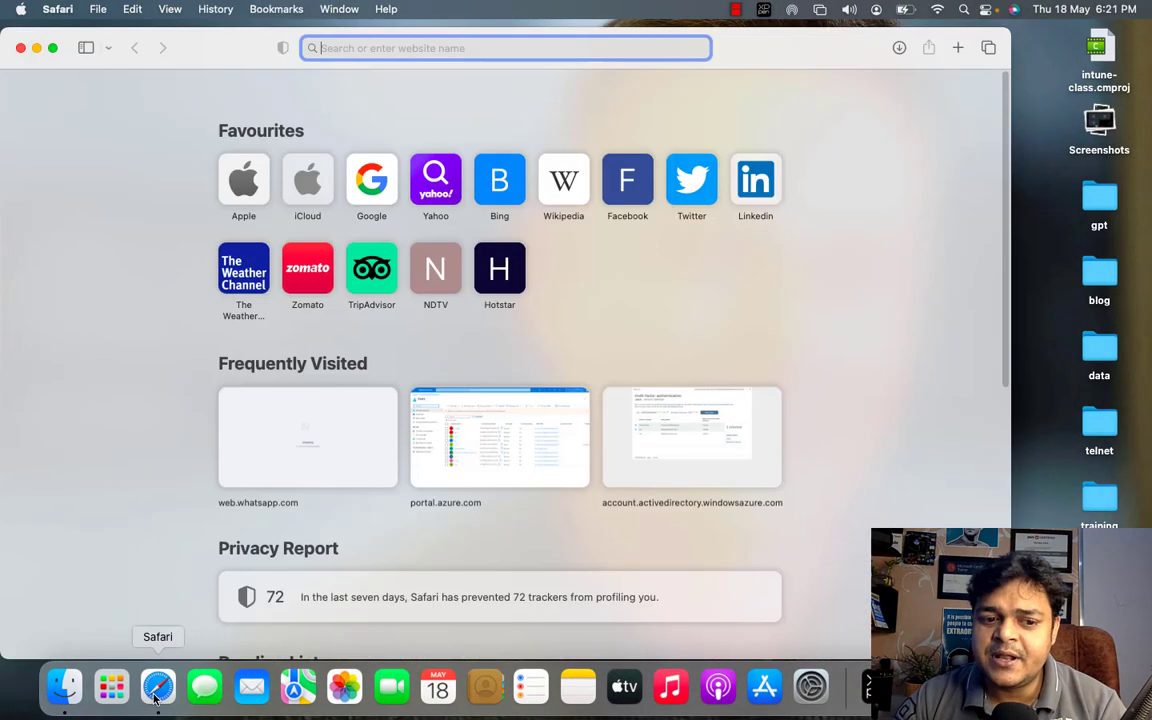
click(465, 483)
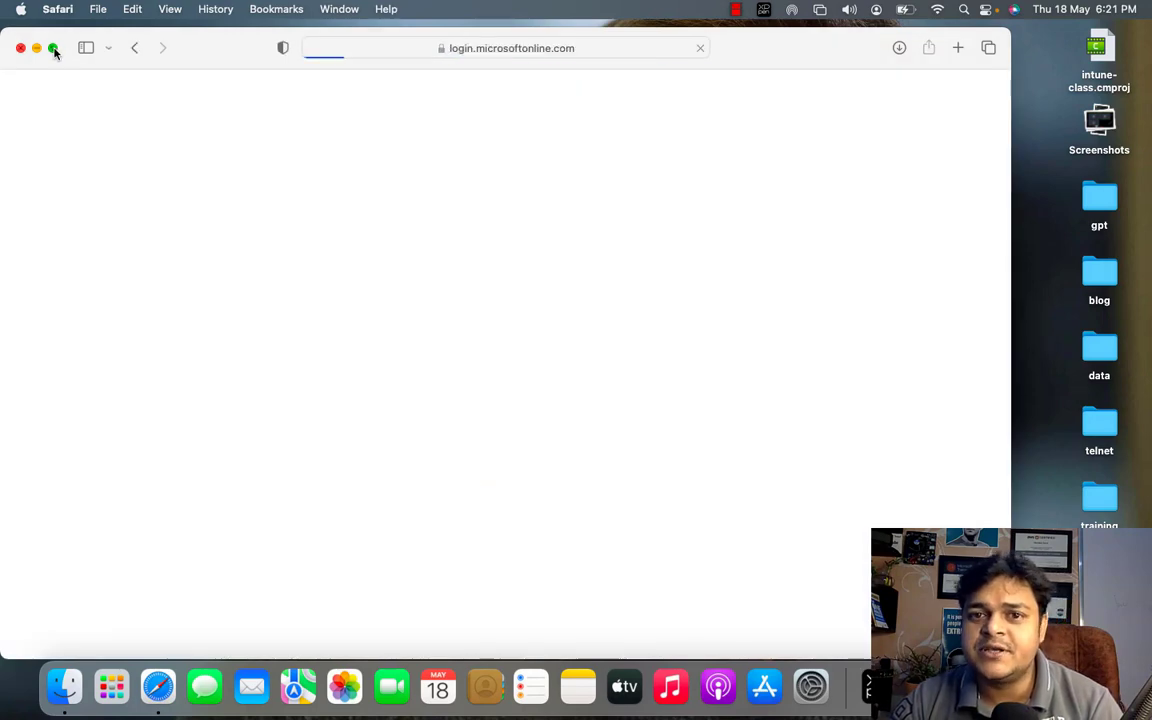
click(54, 48)
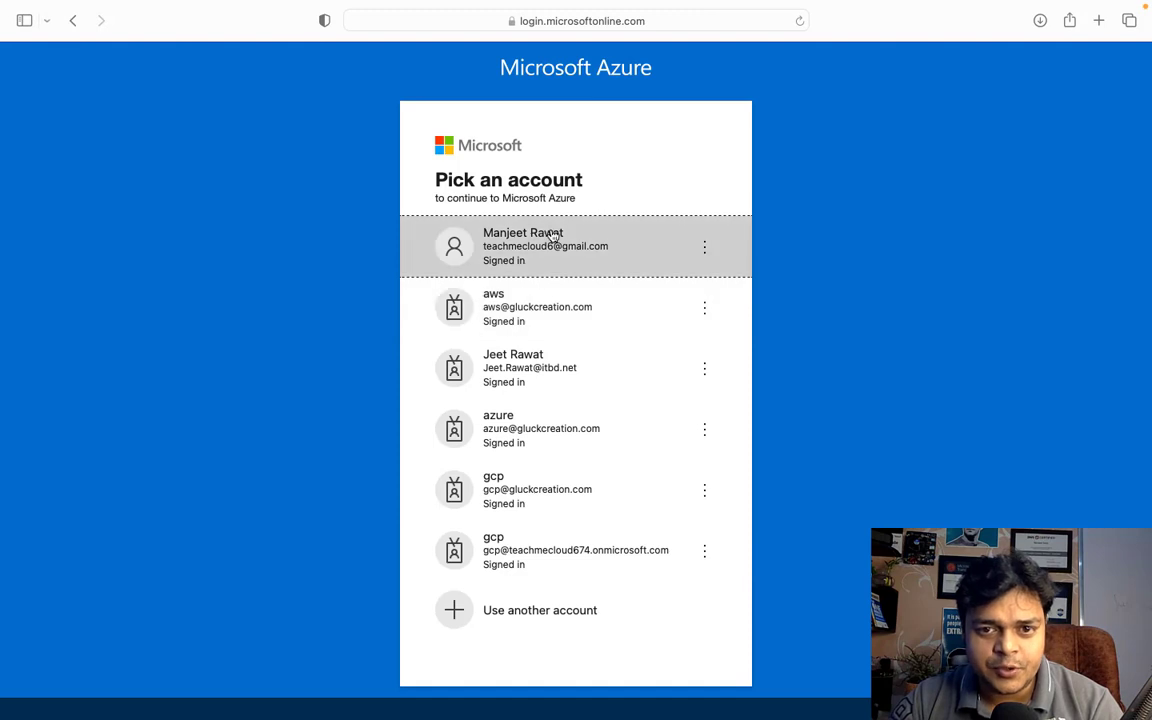
click(553, 236)
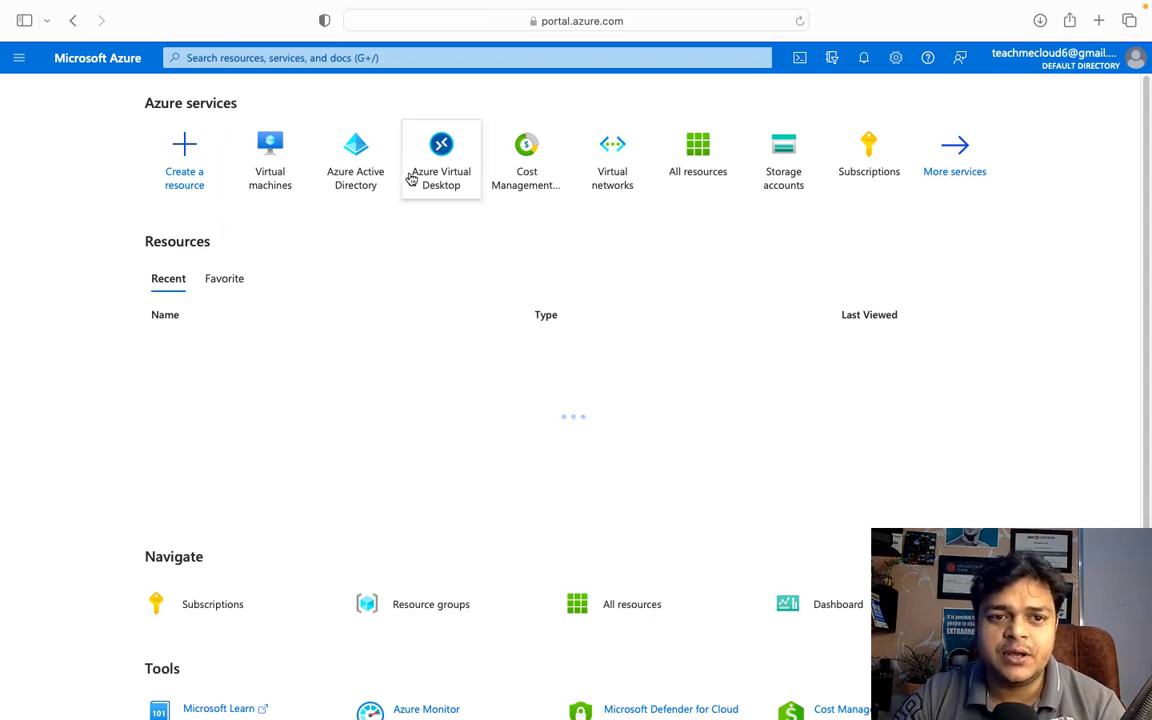
- Open the class-0 virtual machine and compare it with the handwritten OneNote list, ending back in the portal
click(271, 196)
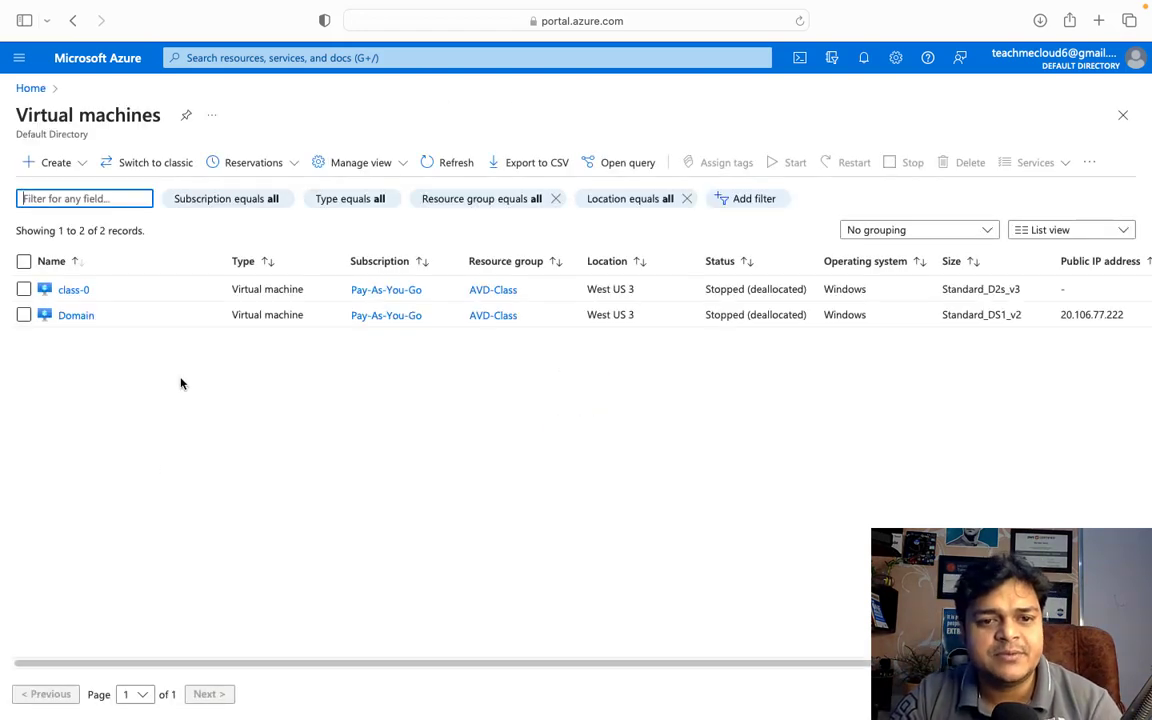
click(72, 292)
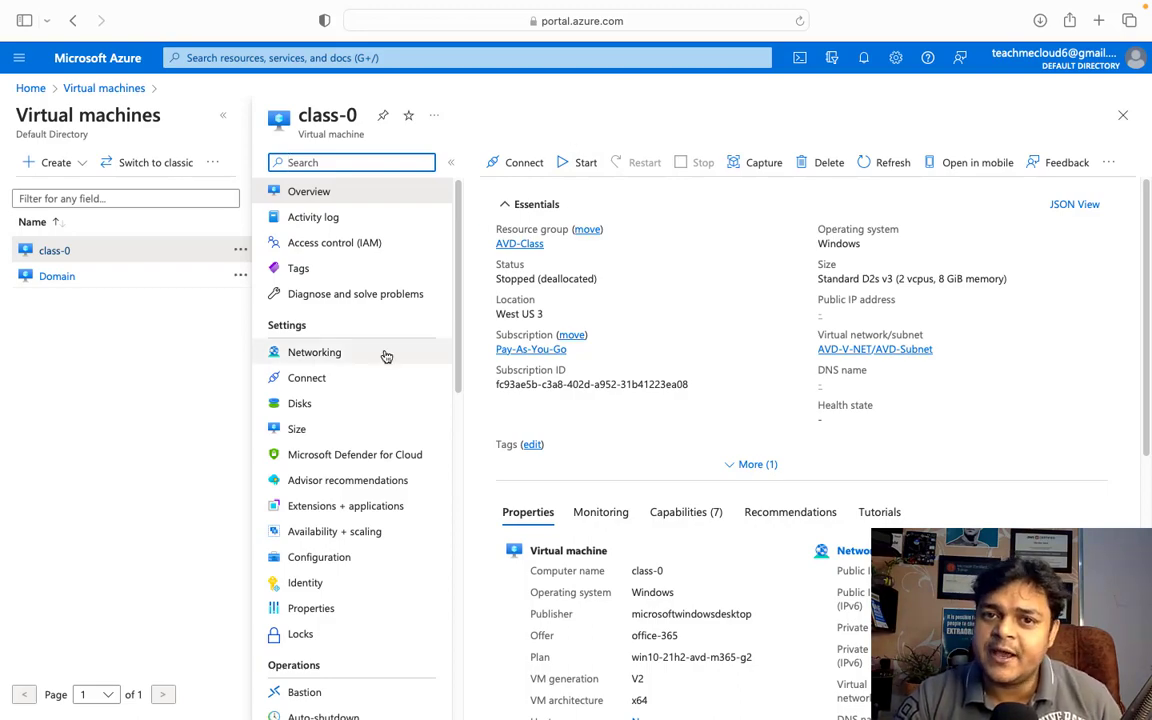
key(ctrl+Right)
key(ctrl+Left)
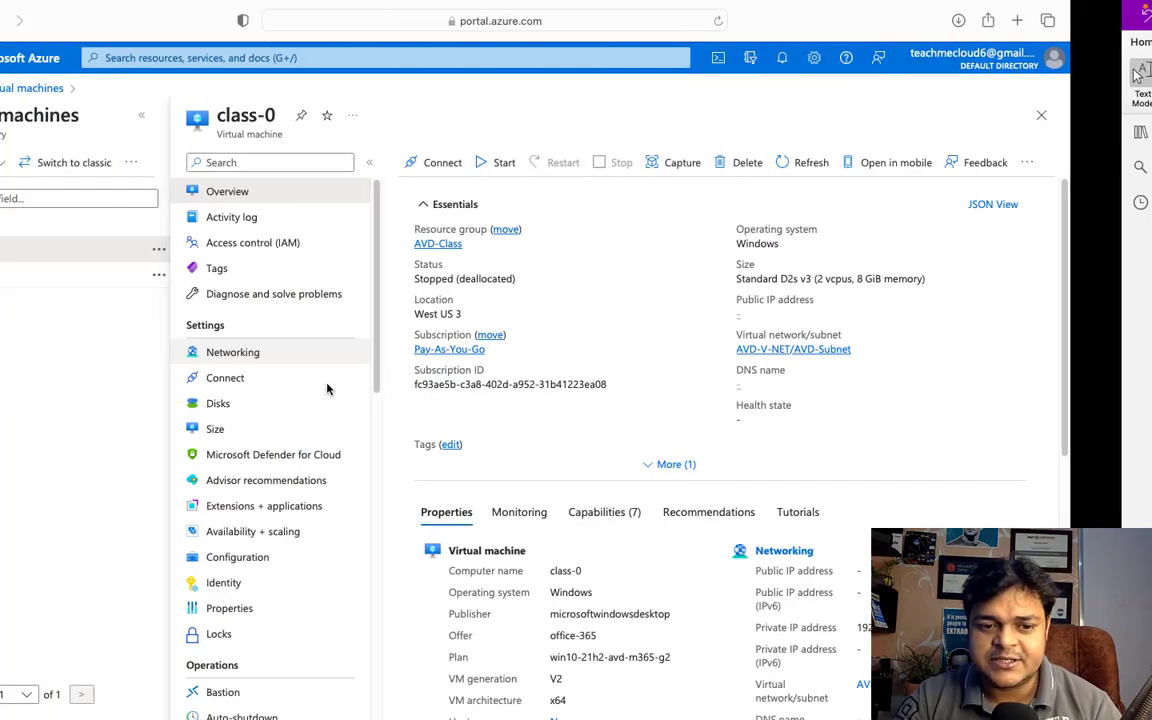
key(ctrl+Right)
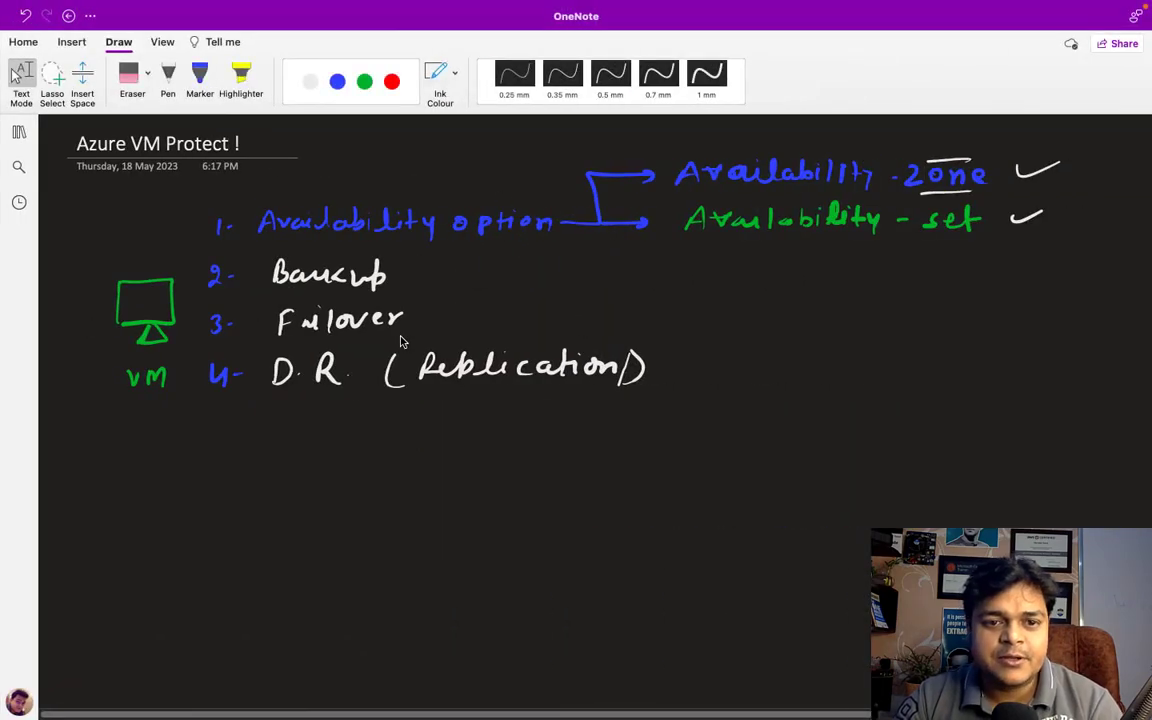
key(ctrl+Left)
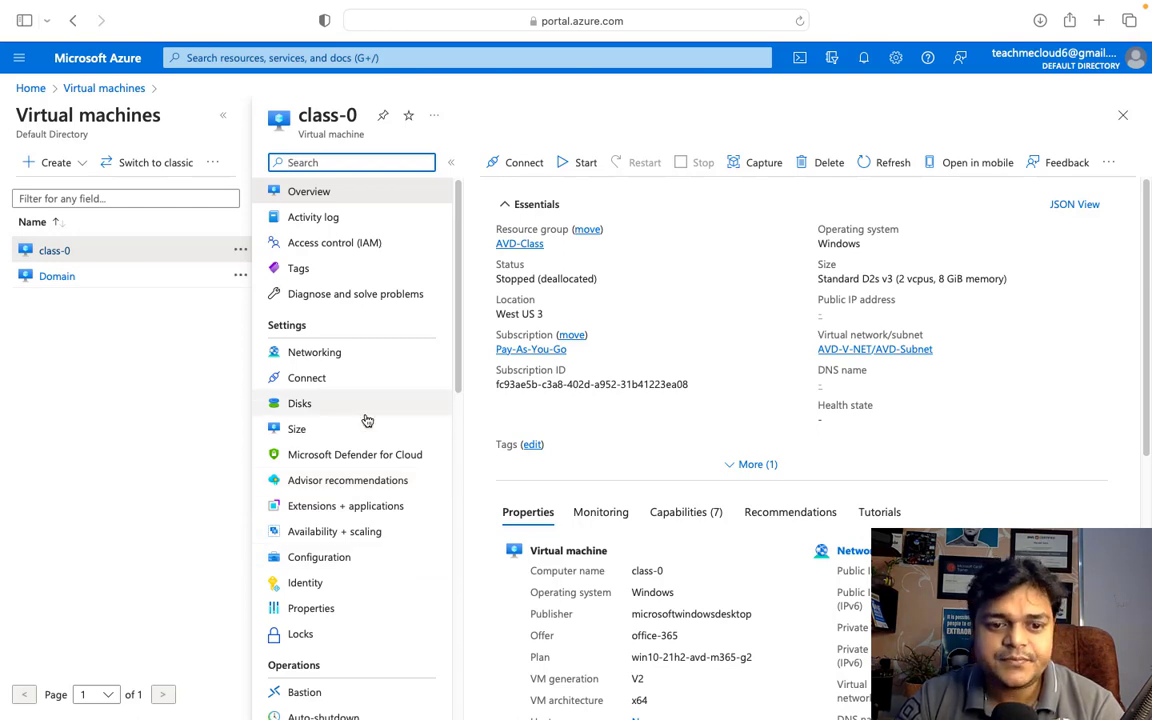
- Look through the class-0 settings and open its Backup page under Operations
scroll(340, 531, down, 2)
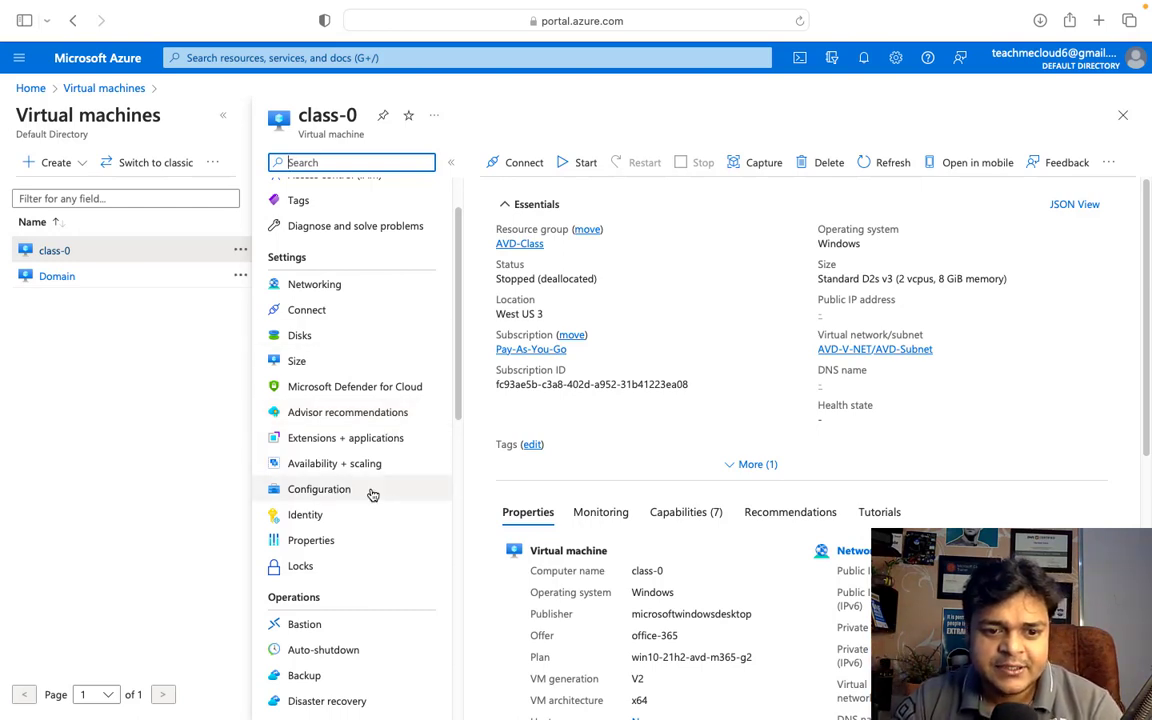
scroll(373, 494, down, 3)
scroll(373, 494, down, 5)
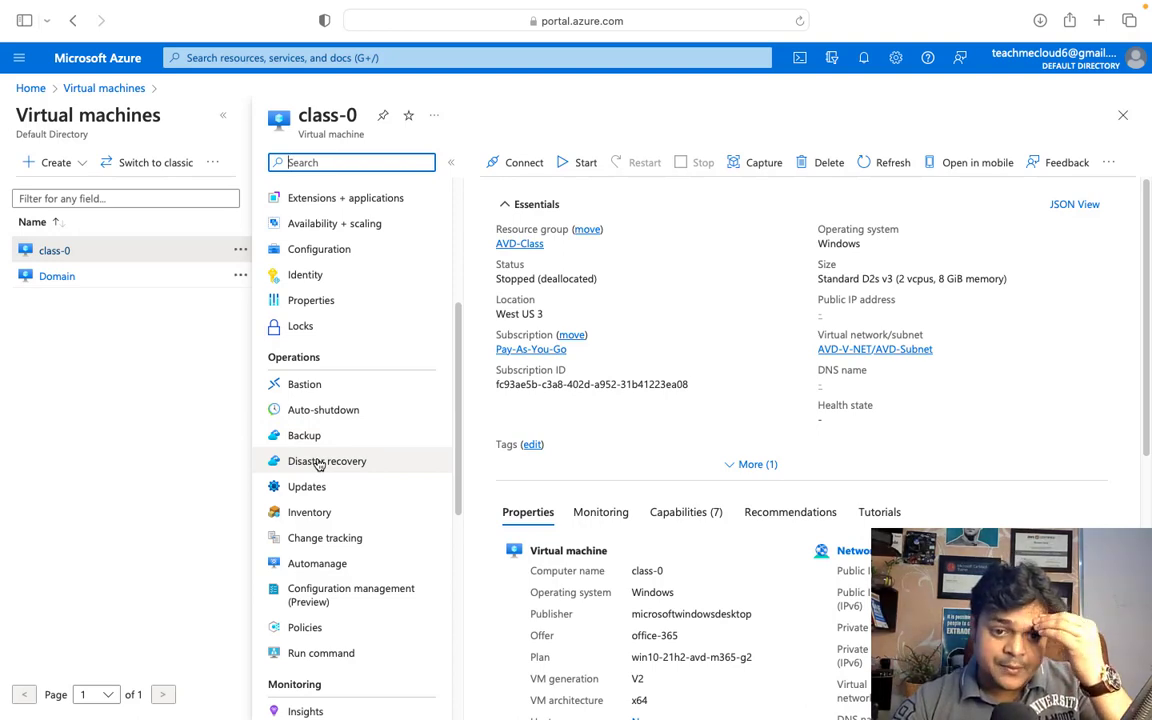
scroll(318, 545, down, 3)
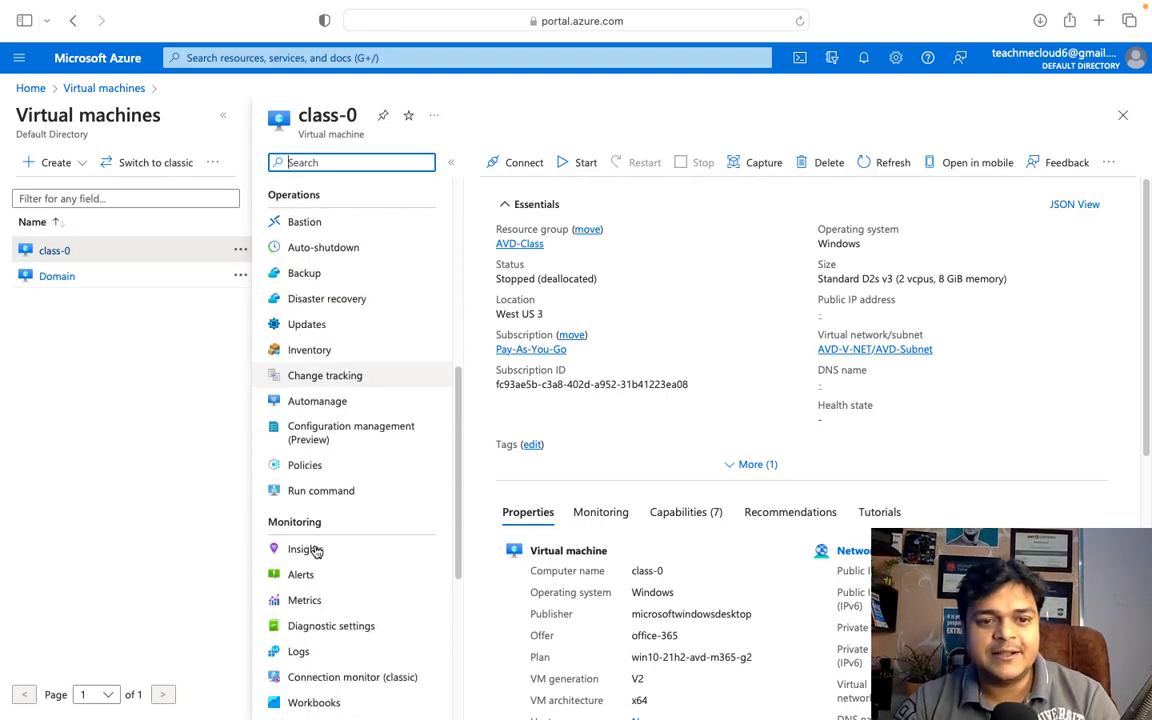
scroll(310, 550, down, 2)
scroll(314, 548, up, 5)
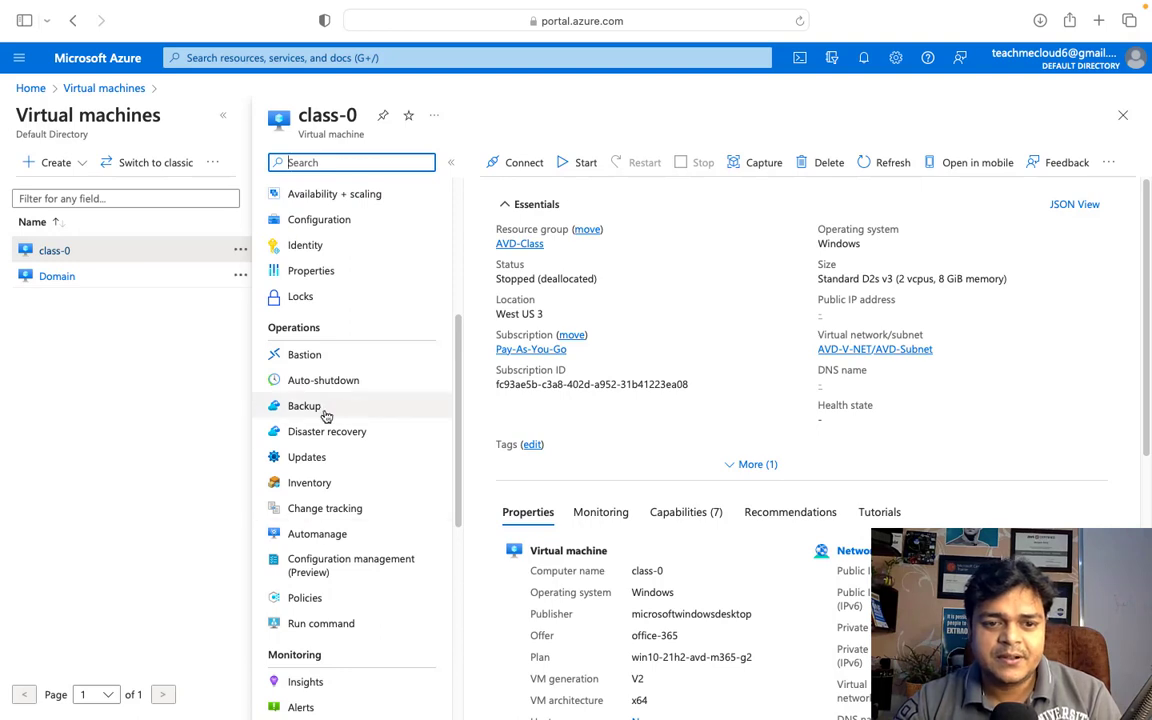
click(299, 408)
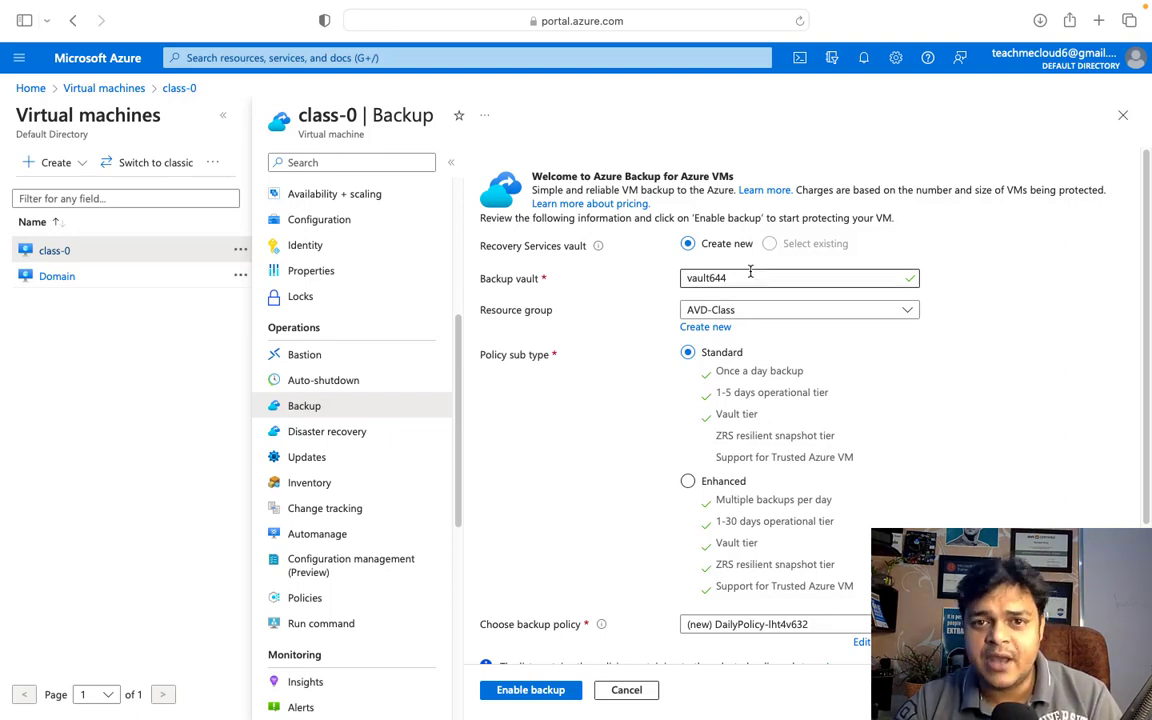
- Enable backup for class-0 with new vault vault644, resource group AVD-Class, Standard policy sub type and new policy DailyPolicy-lht4v632
scroll(733, 368, down, 2)
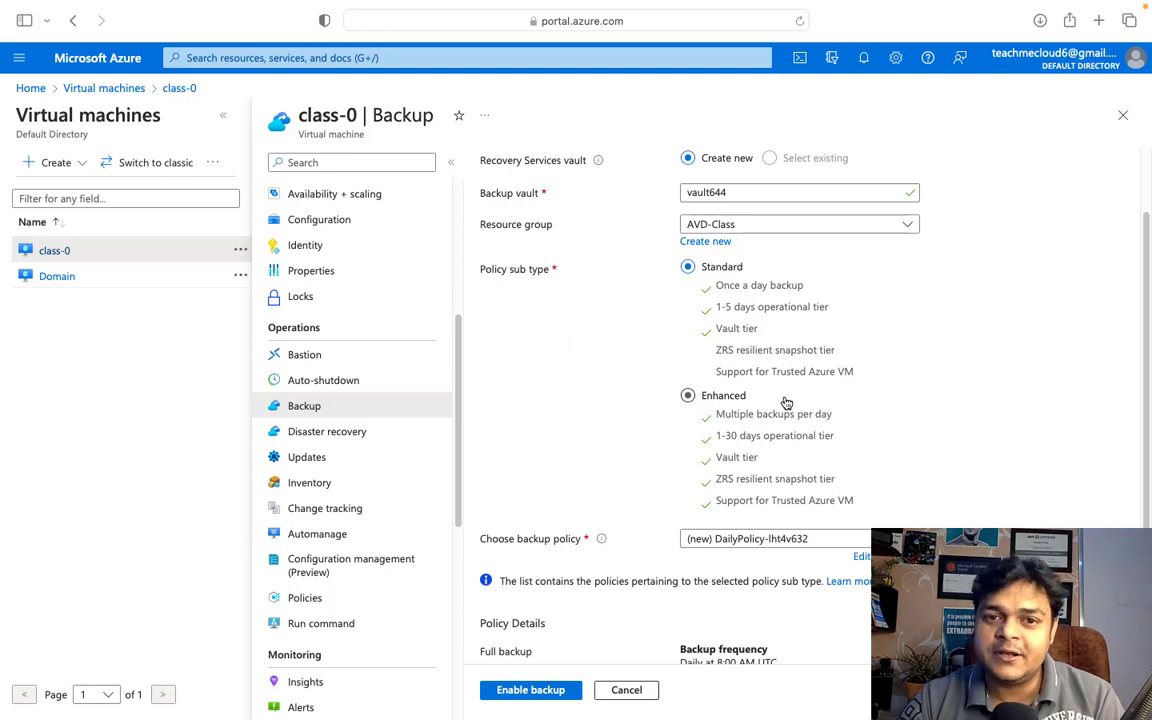
scroll(866, 414, down, 2)
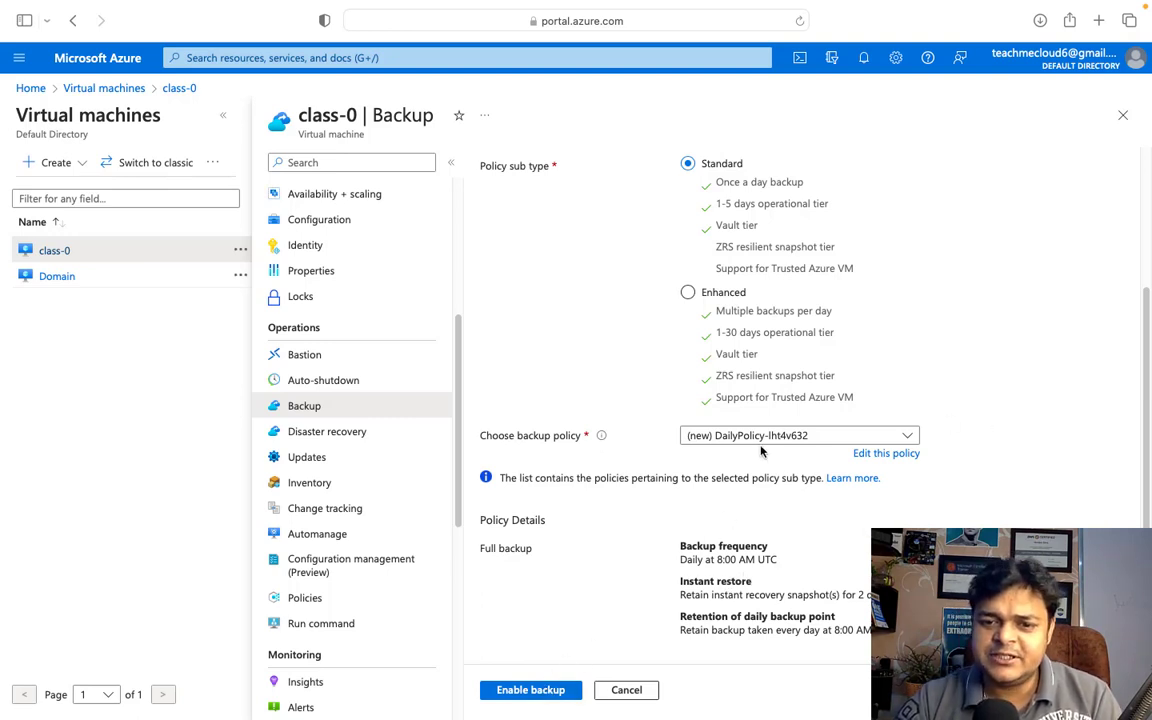
click(530, 695)
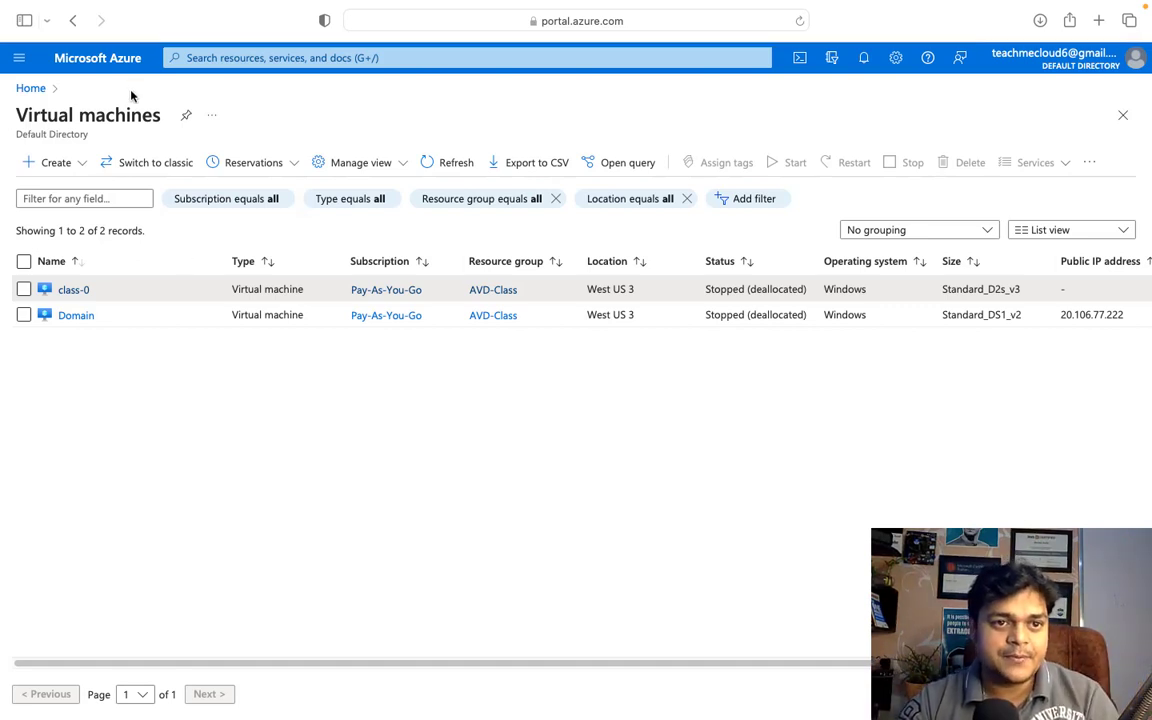
- Open the Azure portal home in a new browser tab and sign in with the first listed account
right_click(115, 58)
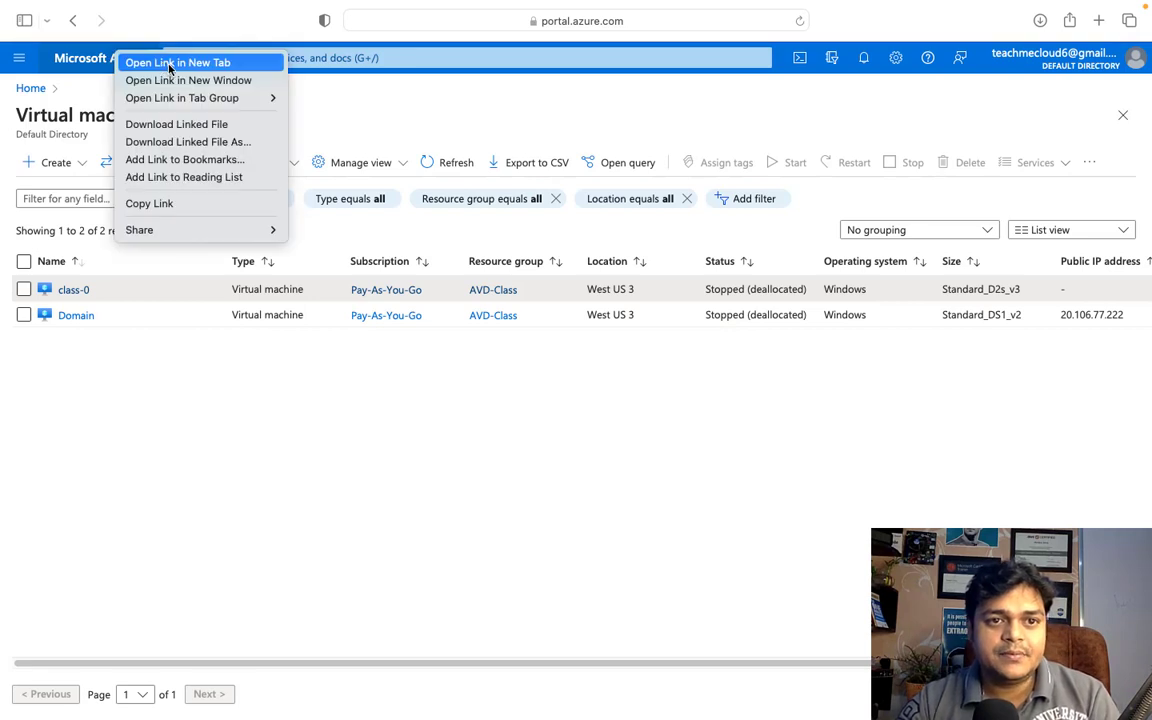
click(180, 59)
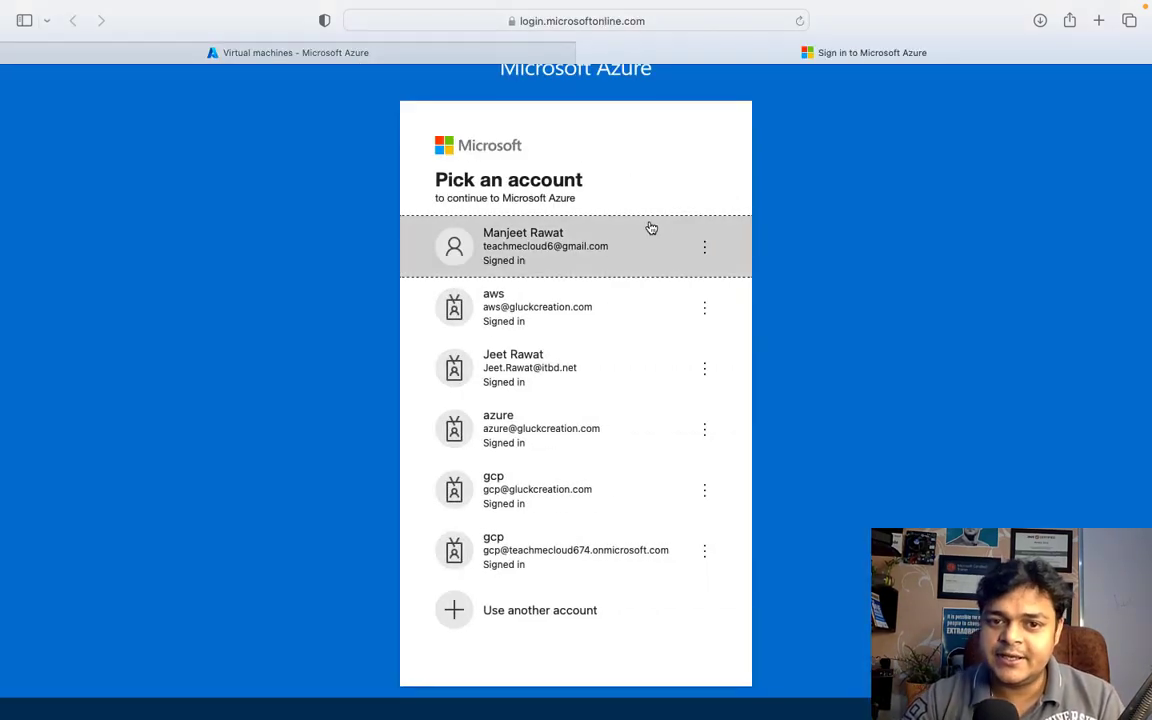
click(596, 247)
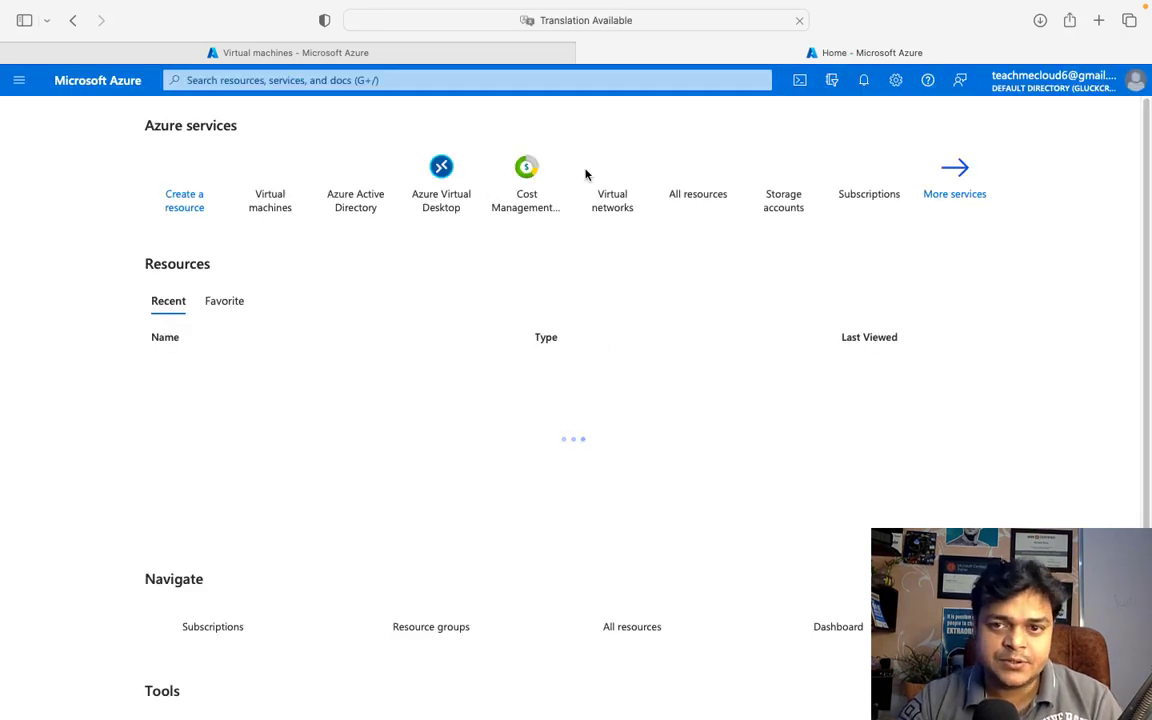
- Open the Recovery Services vaults list from the Storage category of all services and refresh it
click(967, 199)
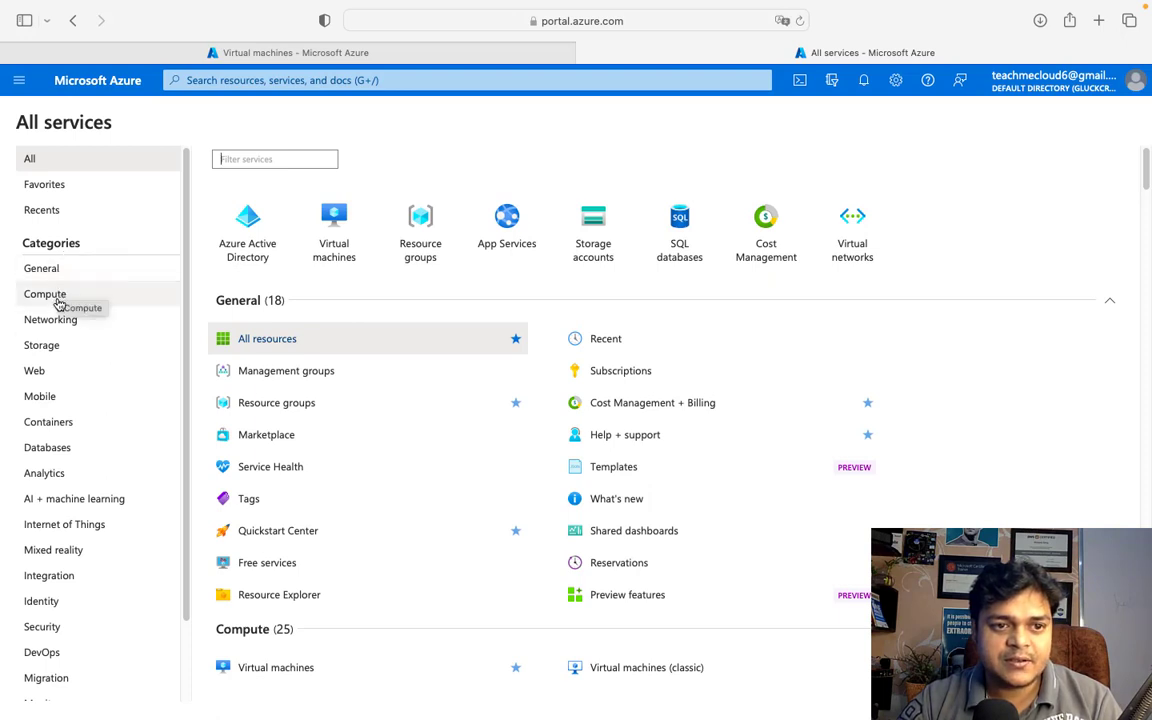
click(52, 354)
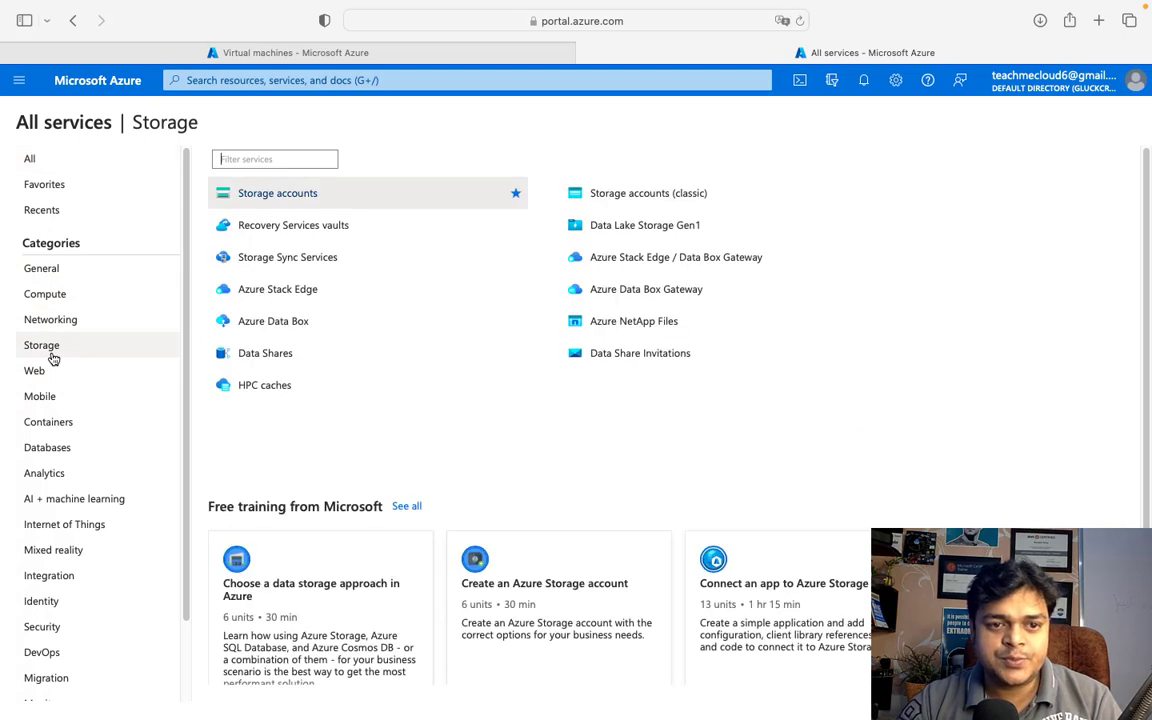
click(299, 227)
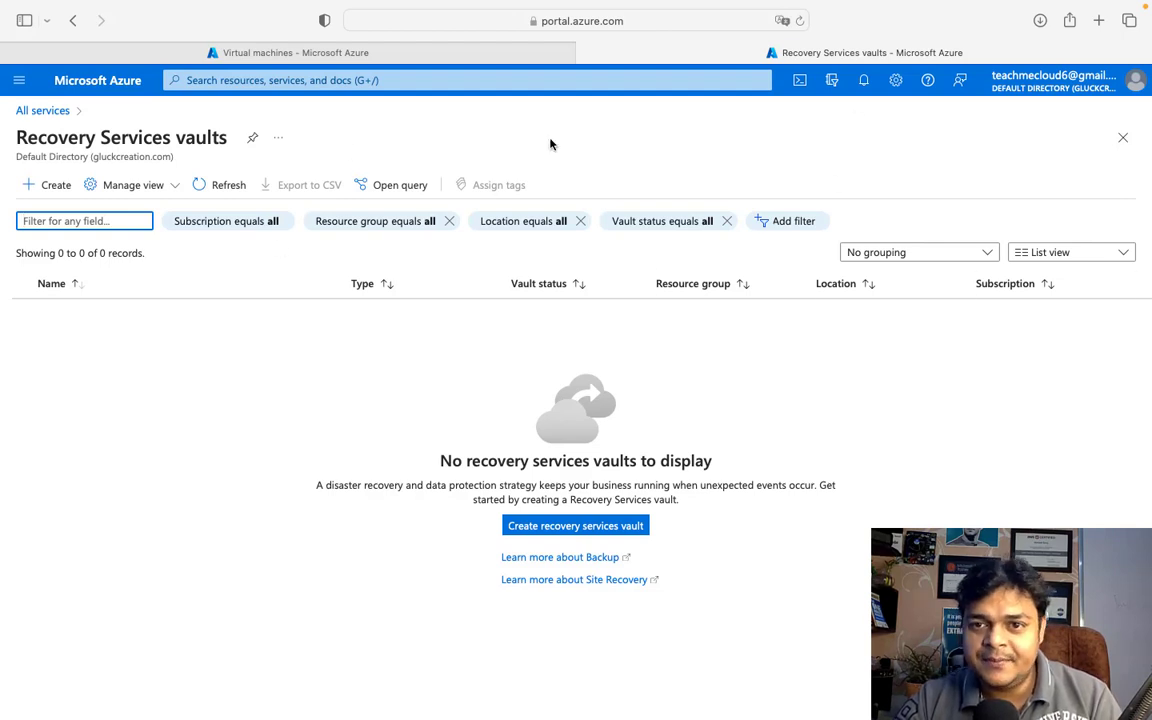
click(220, 189)
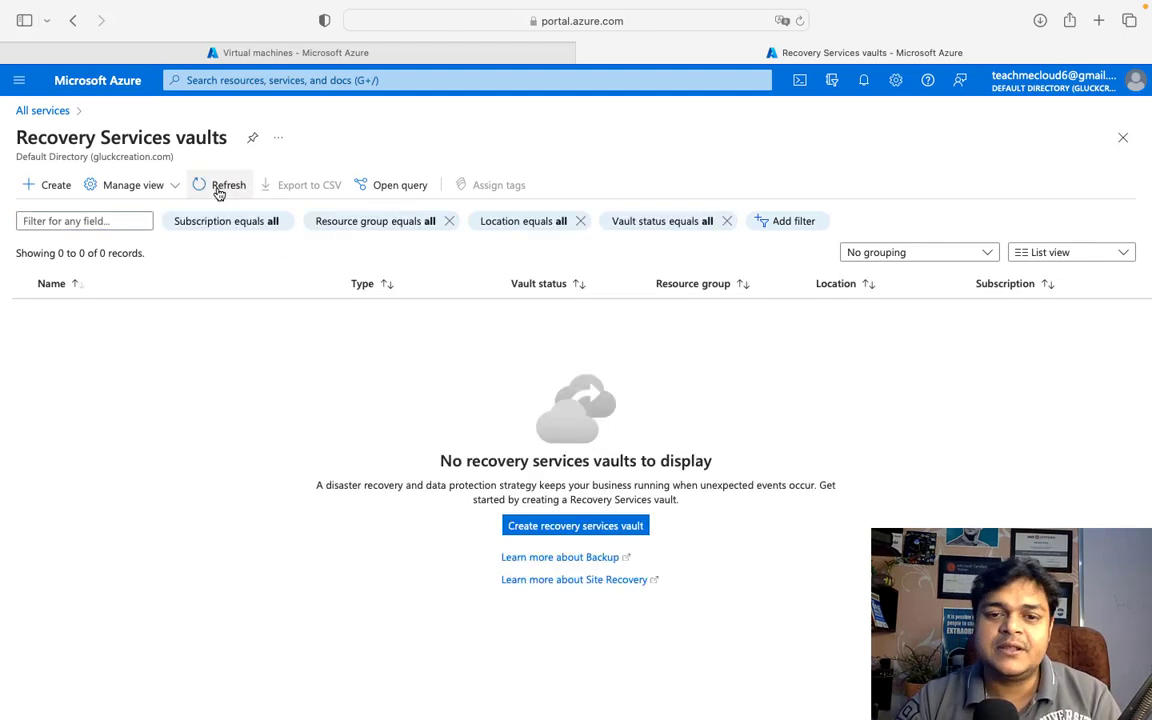
- Return to the virtual machines page, refresh its list and check the portal notifications
click(292, 57)
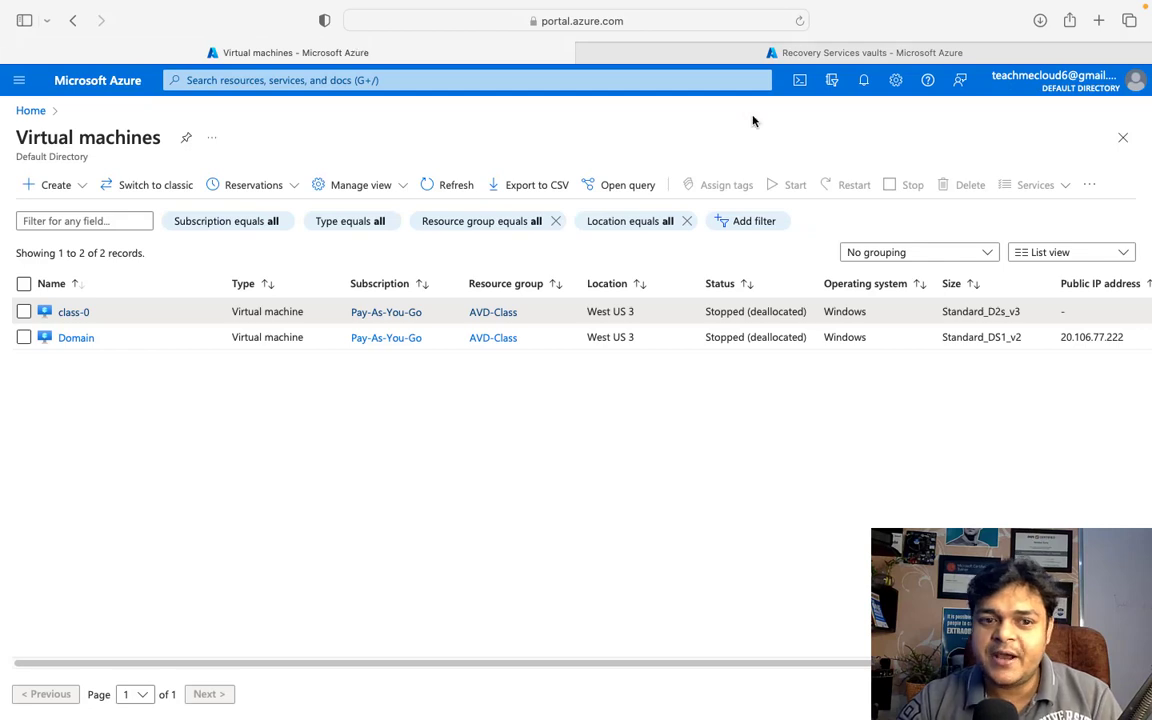
click(452, 188)
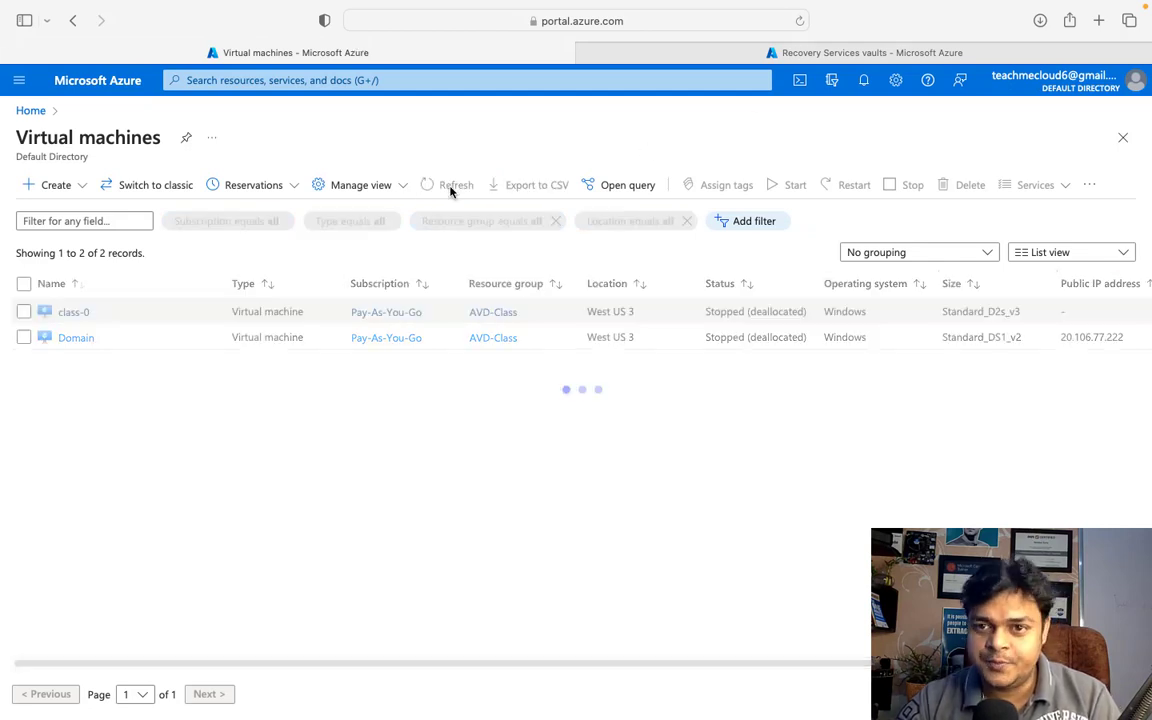
click(864, 80)
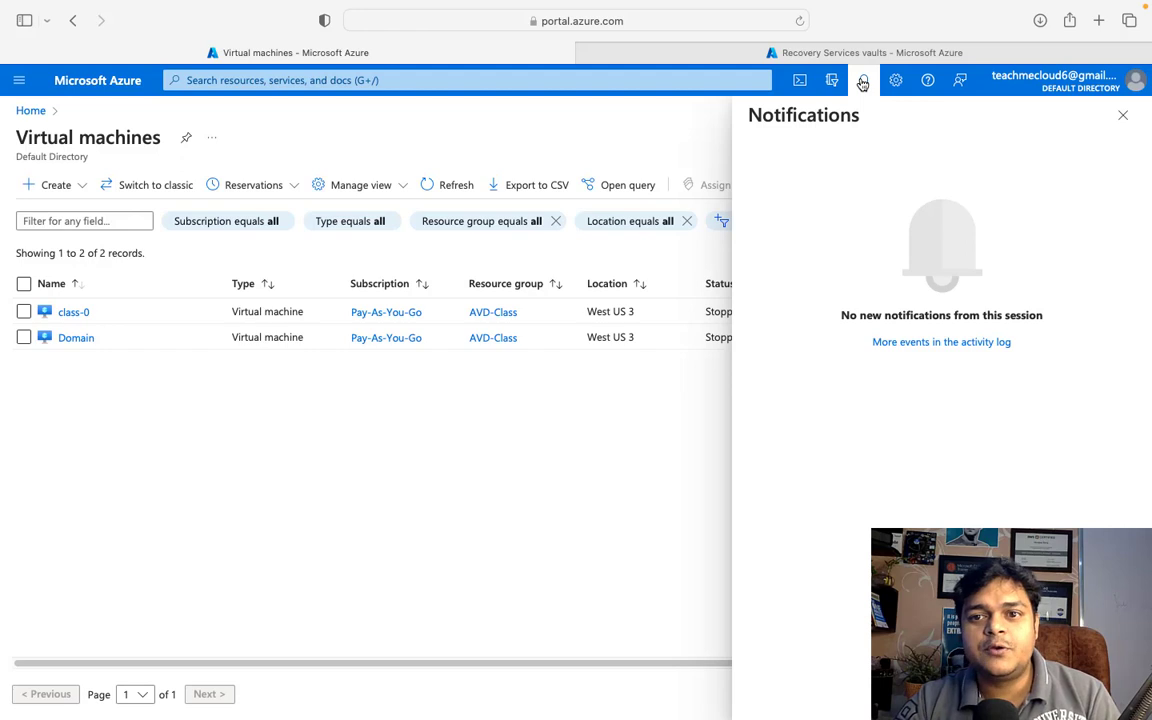
click(1122, 115)
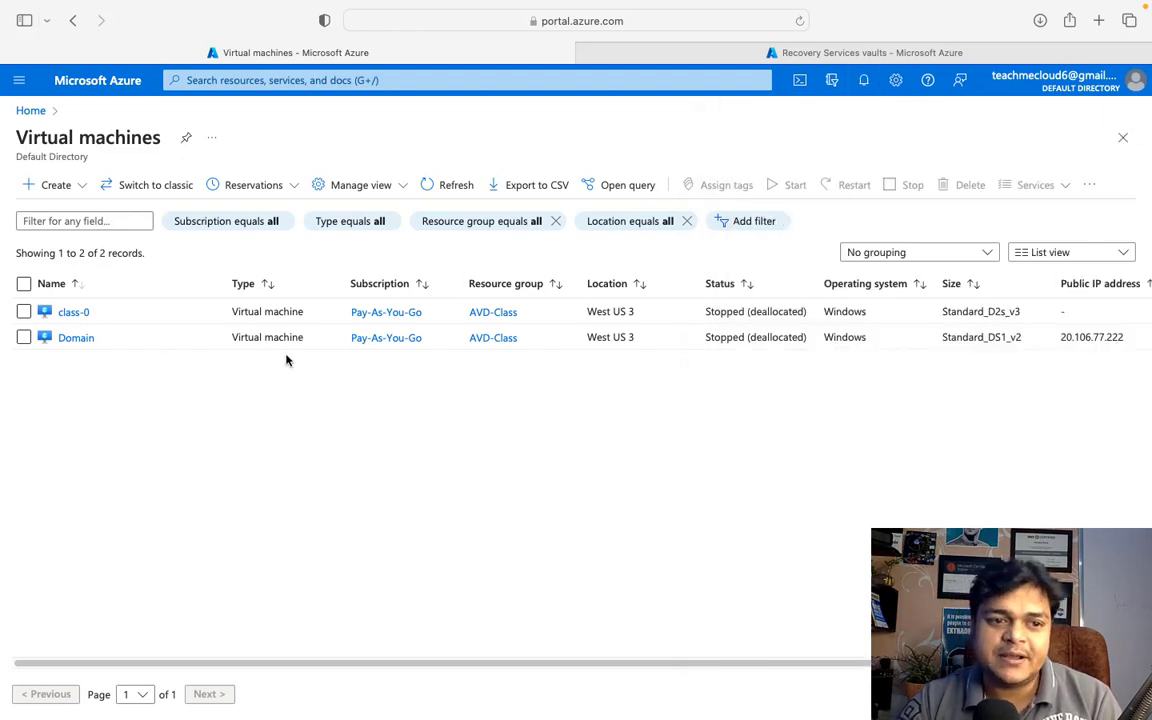
- Open the Backup page of the class-0 virtual machine
click(76, 315)
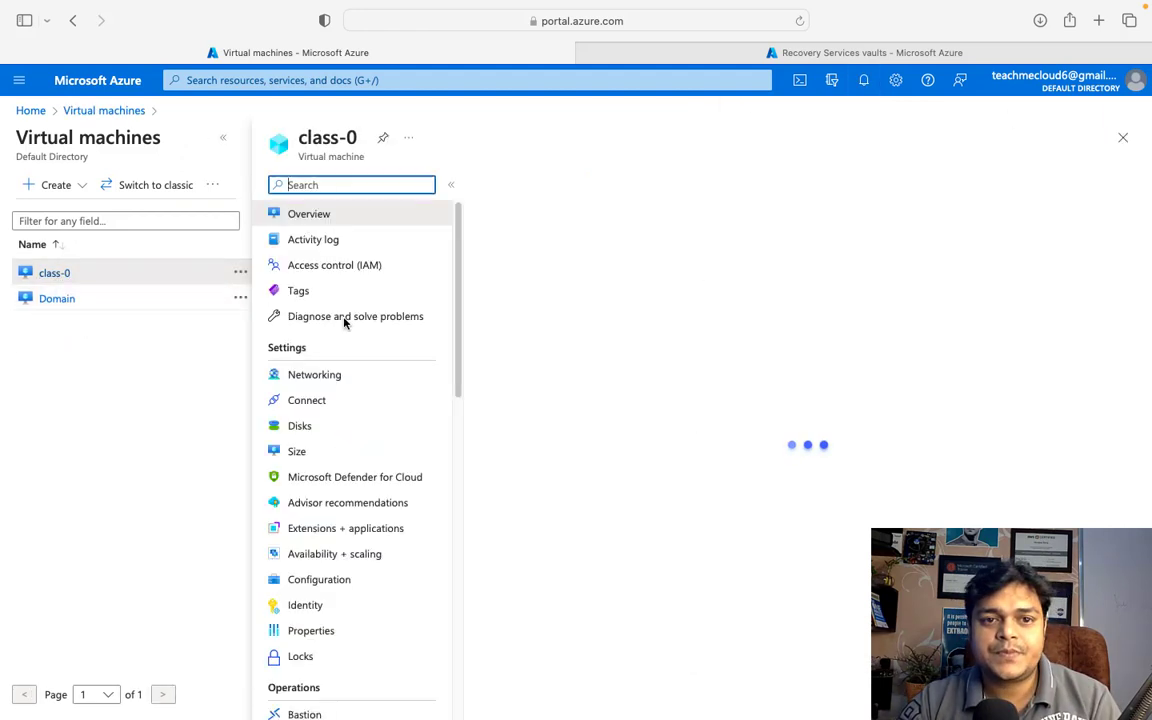
scroll(391, 500, down, 10)
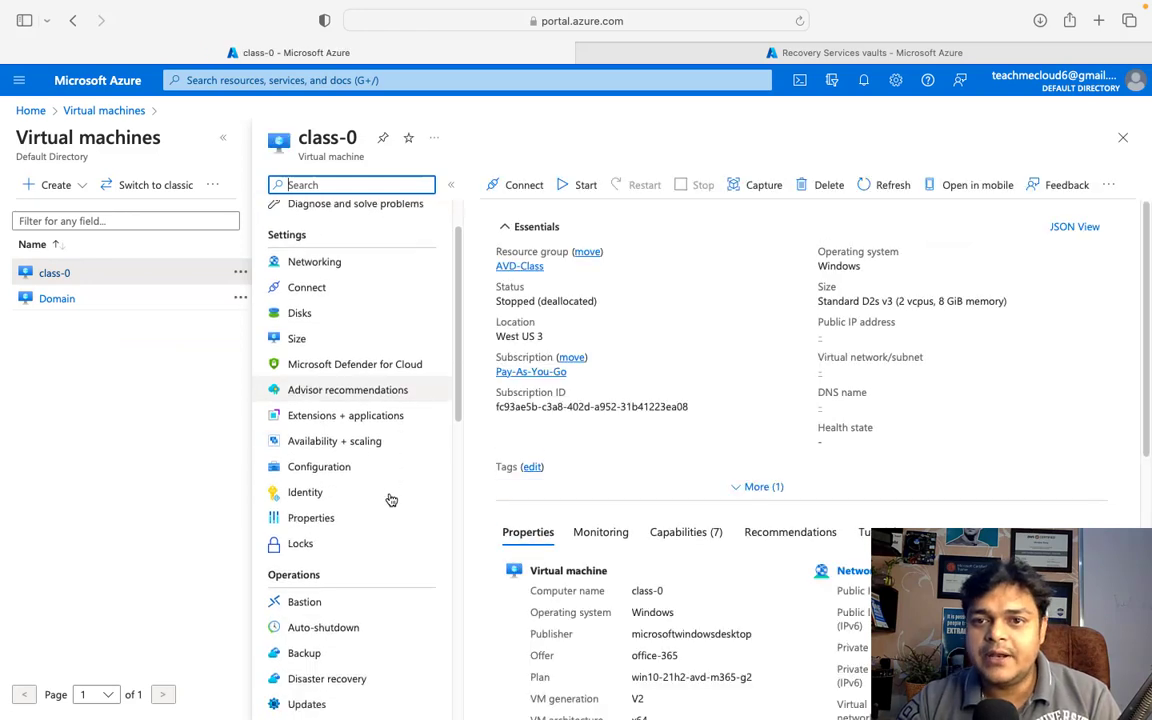
scroll(347, 362, up, 5)
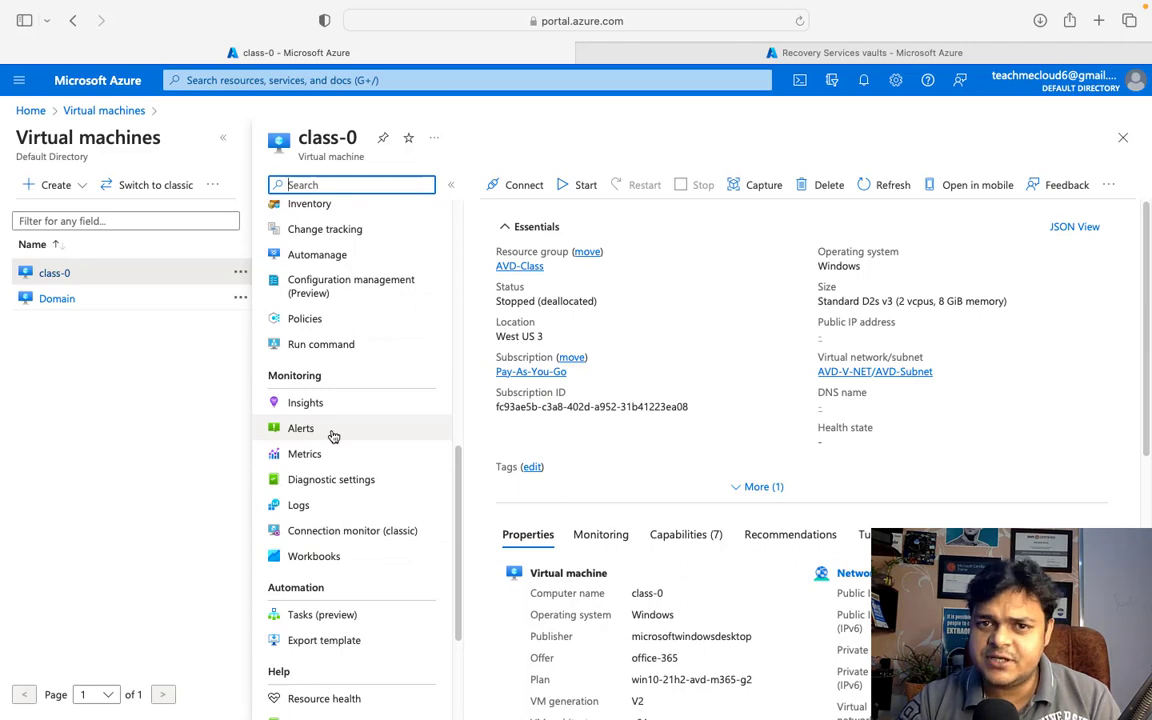
scroll(316, 481, up, 5)
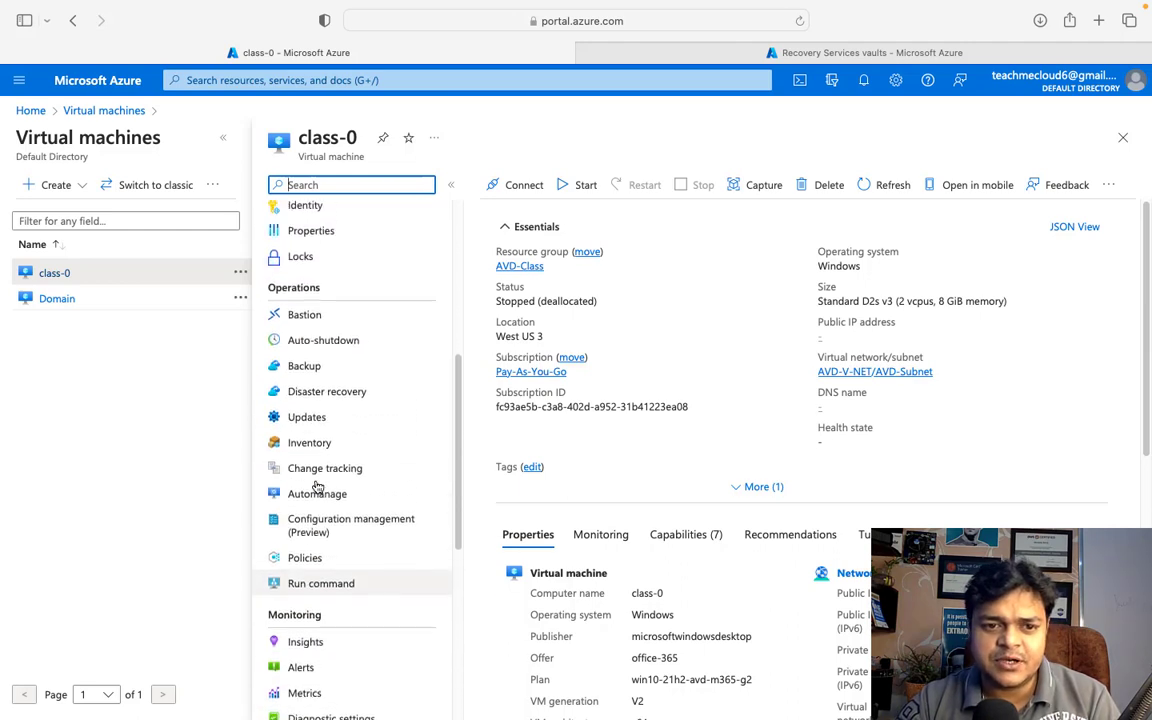
click(311, 368)
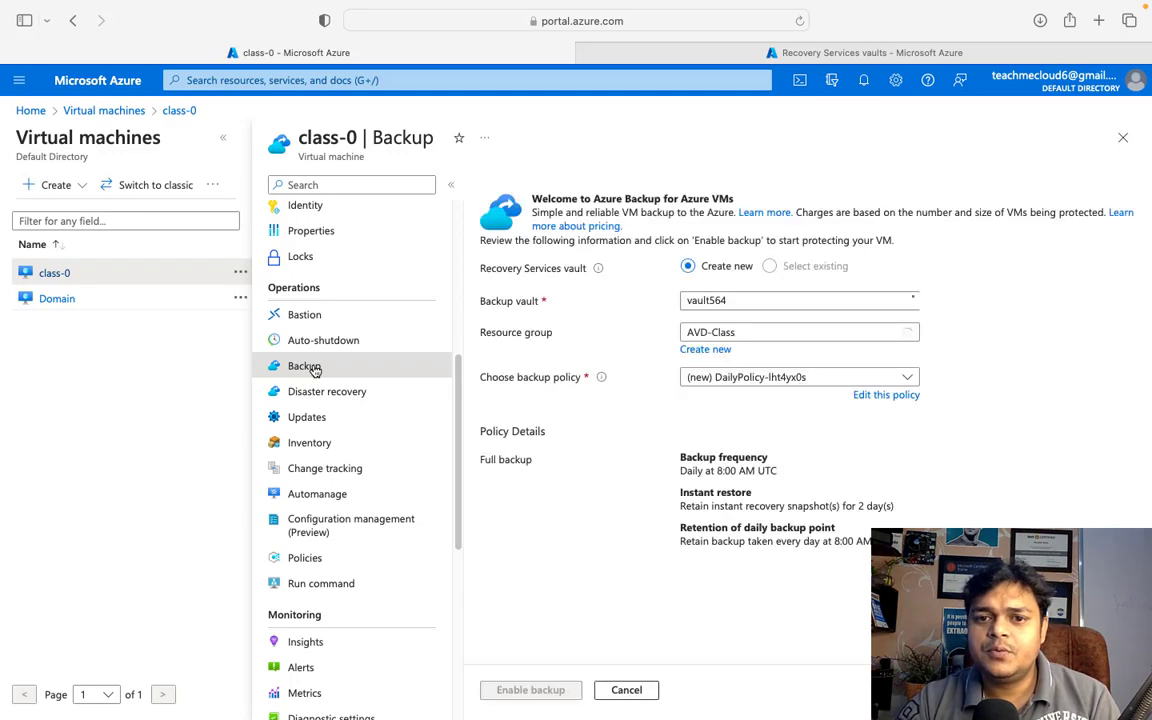
- Enable backup for class-0 with new vault vault564, resource group AVD-Class, Standard policy sub type and new policy DailyPolicy-lht4yx0s
scroll(640, 458, down, 2)
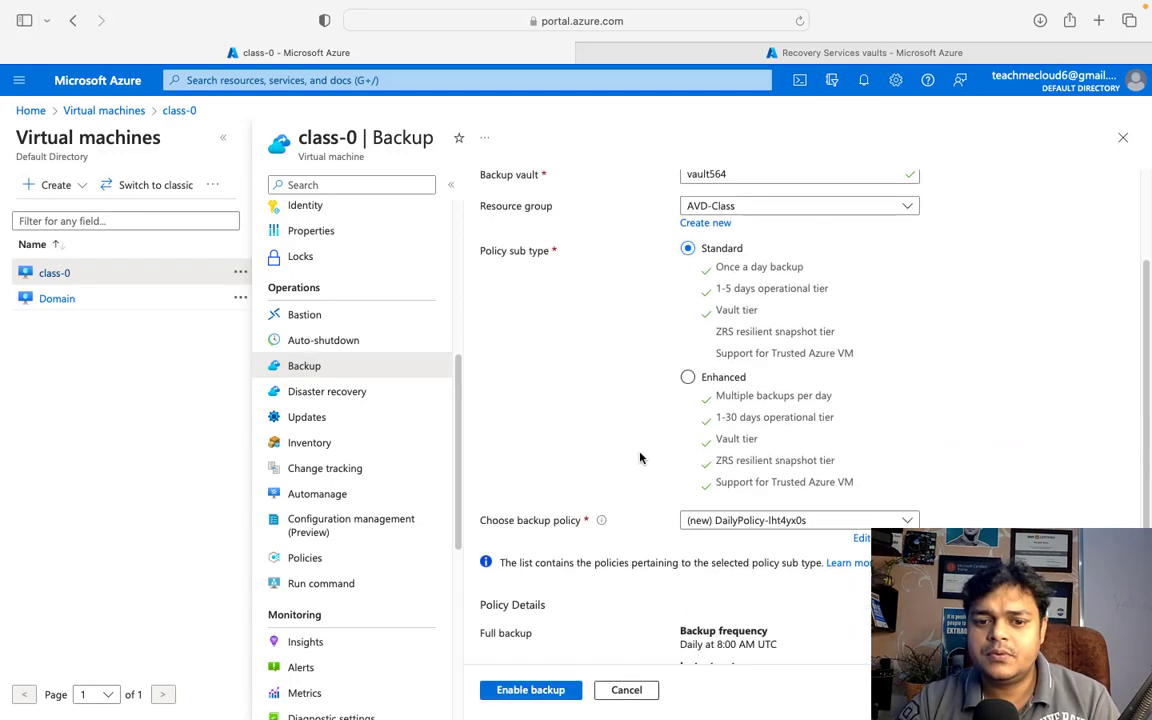
scroll(640, 458, down, 2)
scroll(640, 458, up, 4)
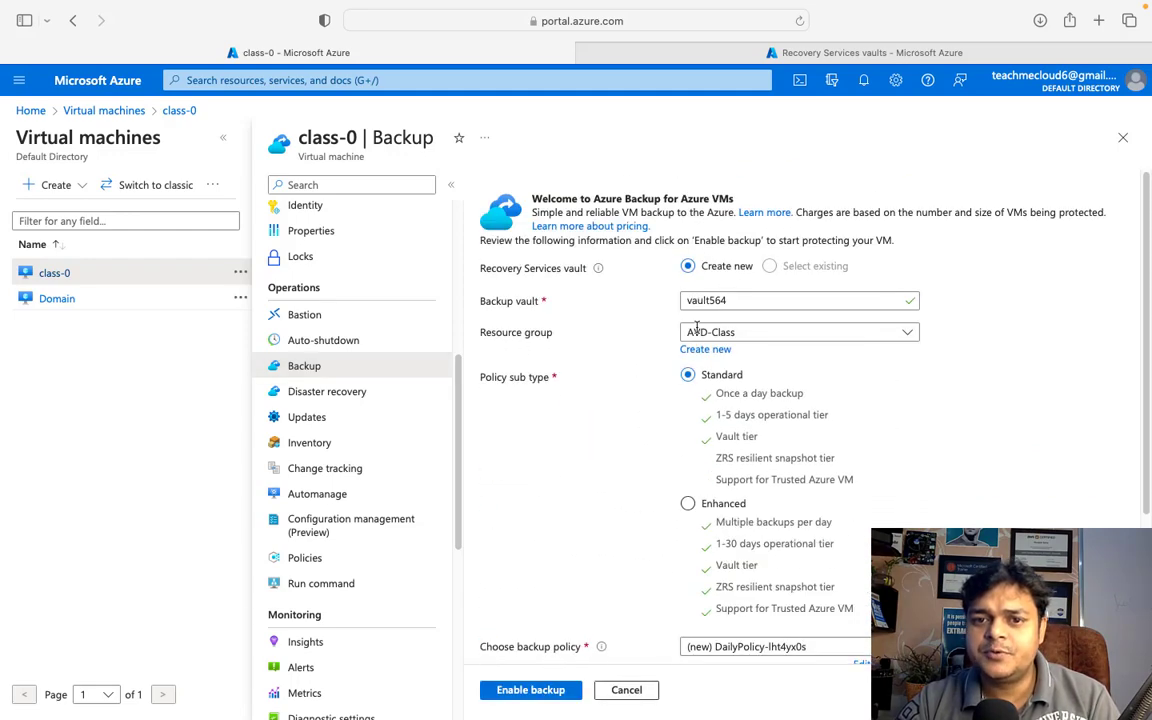
scroll(690, 370, down, 3)
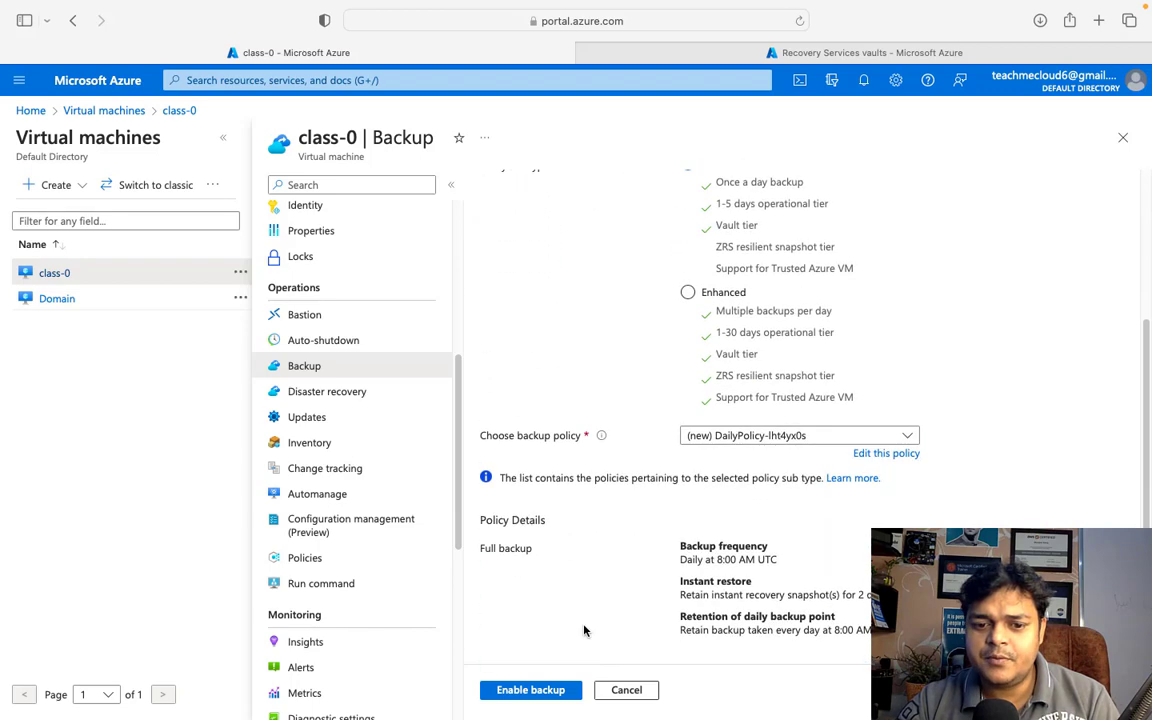
scroll(640, 383, up, 3)
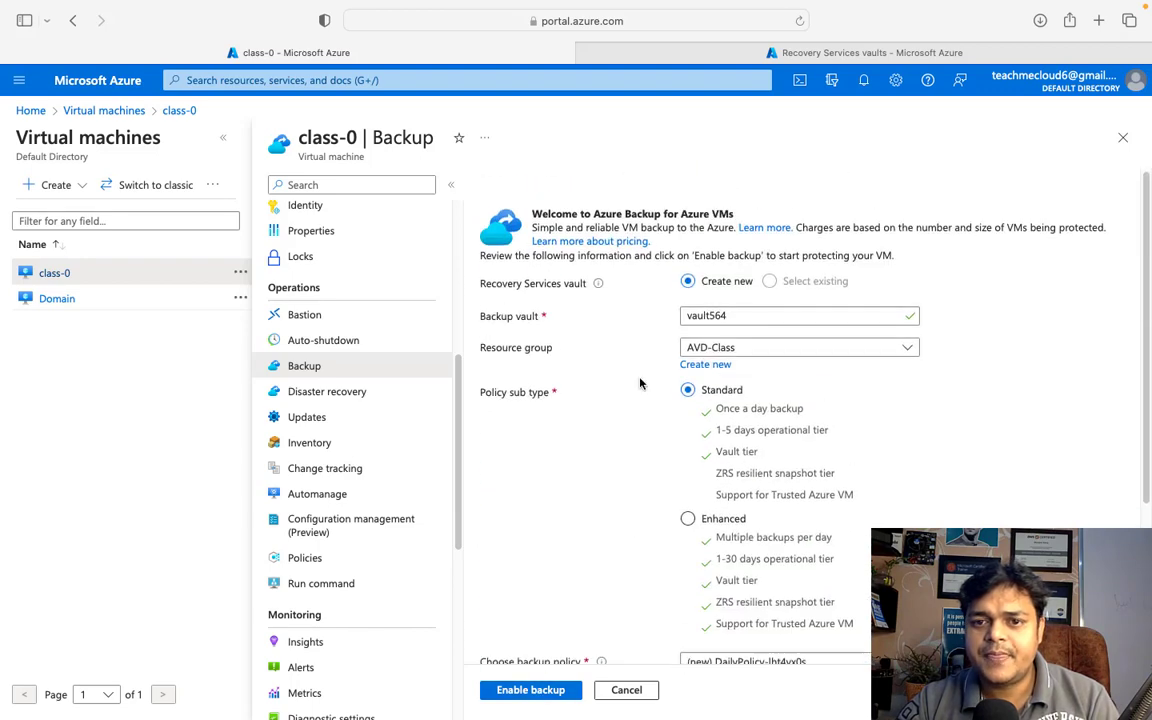
scroll(640, 390, down, 3)
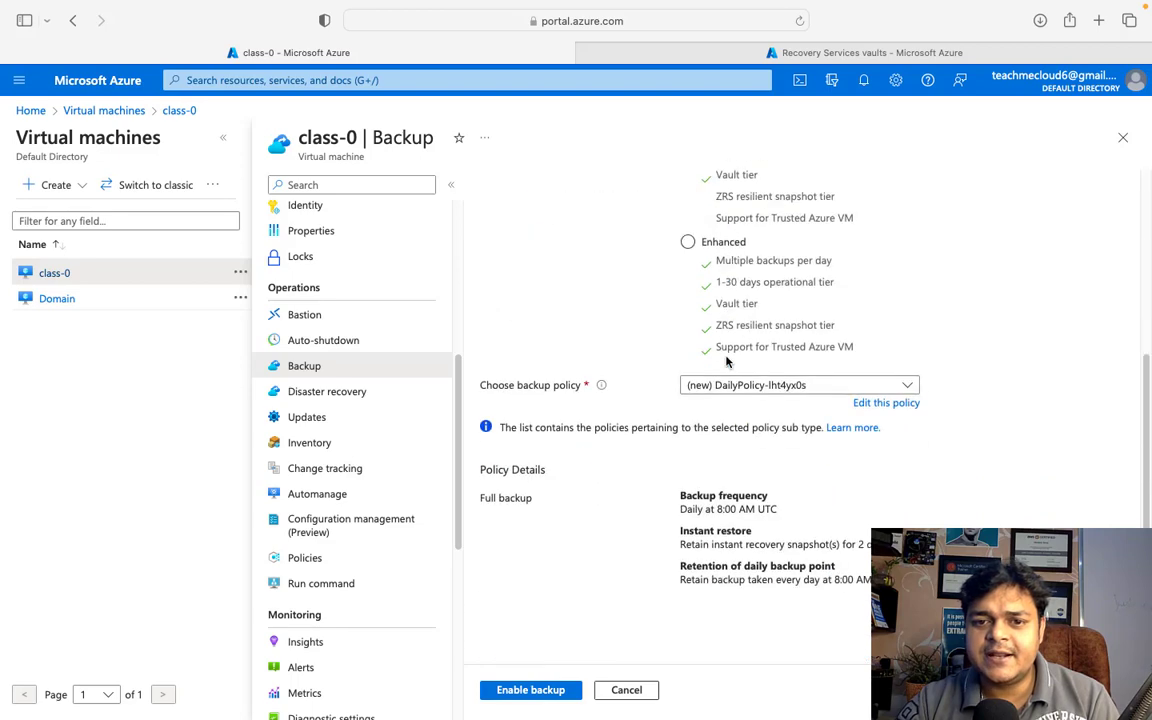
click(524, 692)
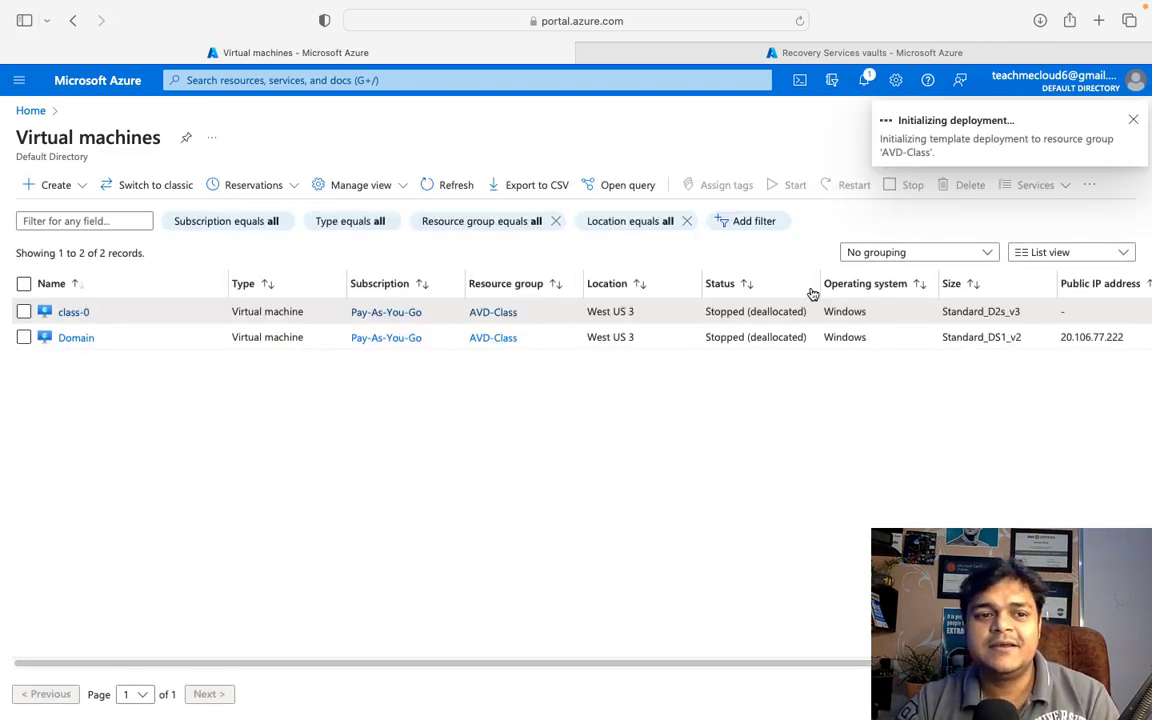
- Check the deployment notification, refresh the Recovery Services vaults list and return to the virtual machines page
click(866, 82)
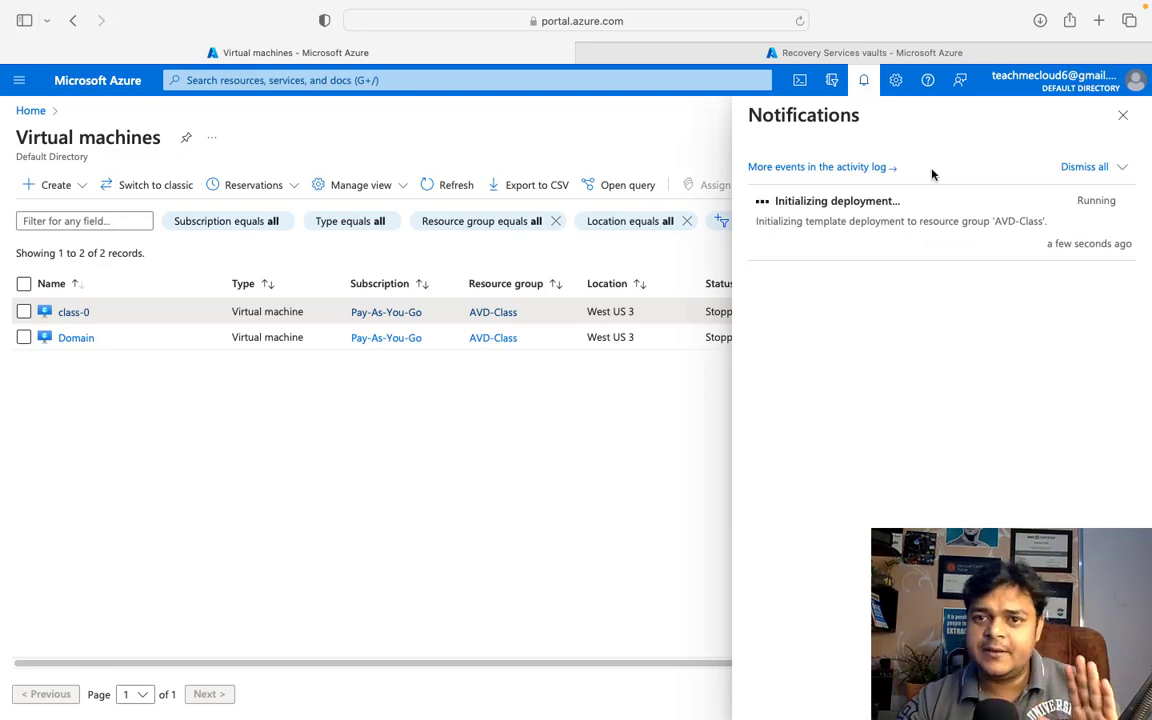
click(873, 52)
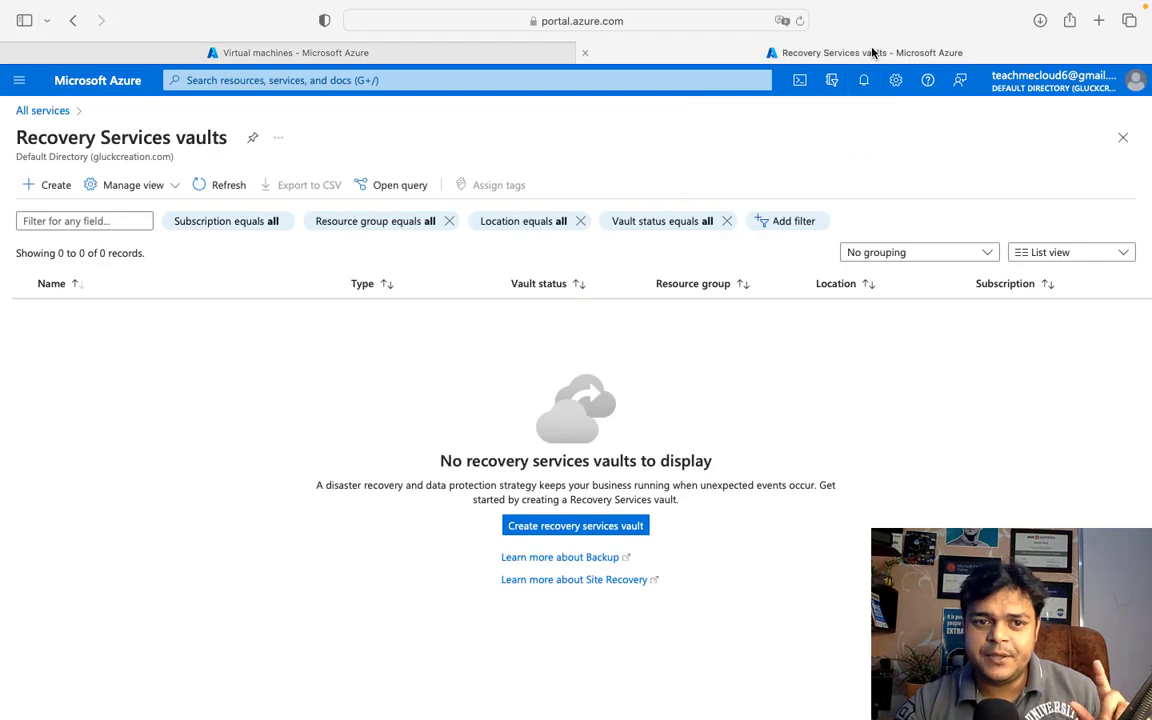
click(213, 185)
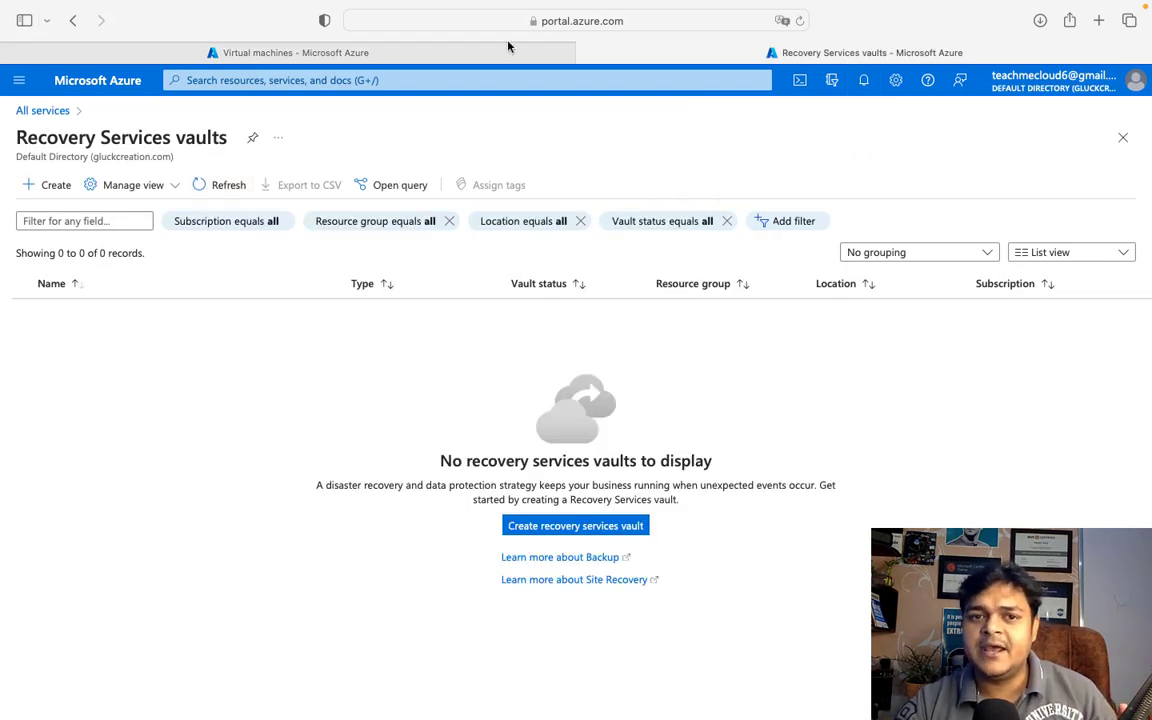
click(423, 56)
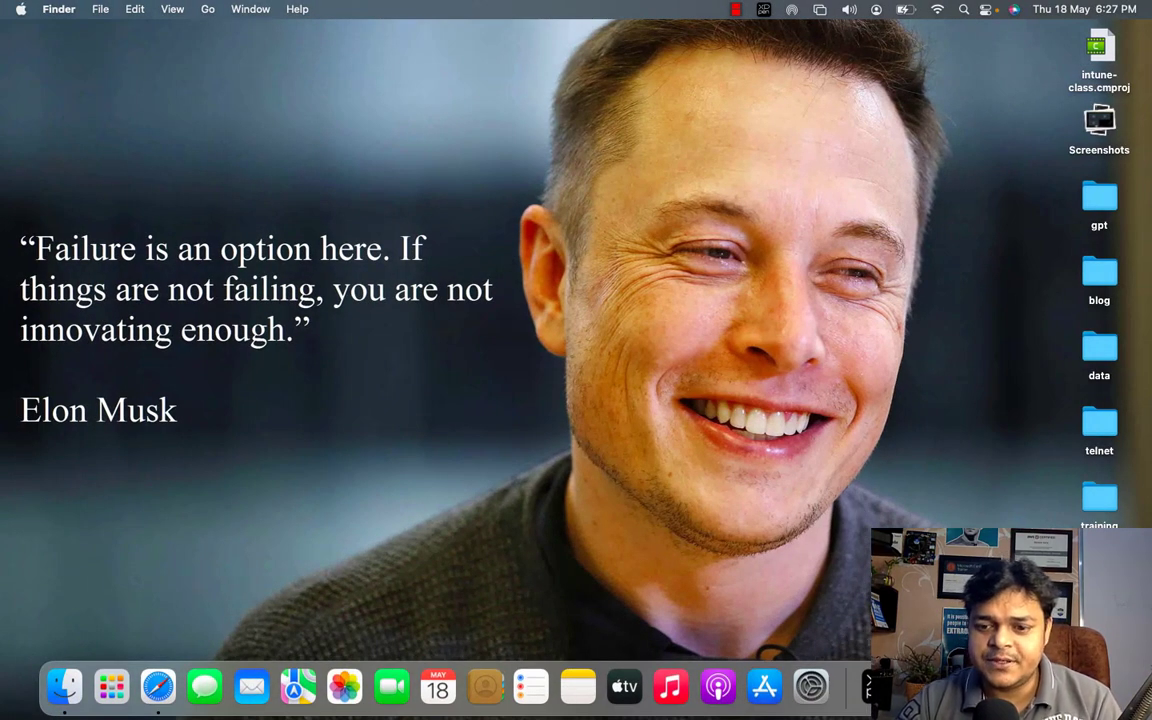
right_click(1055, 686)
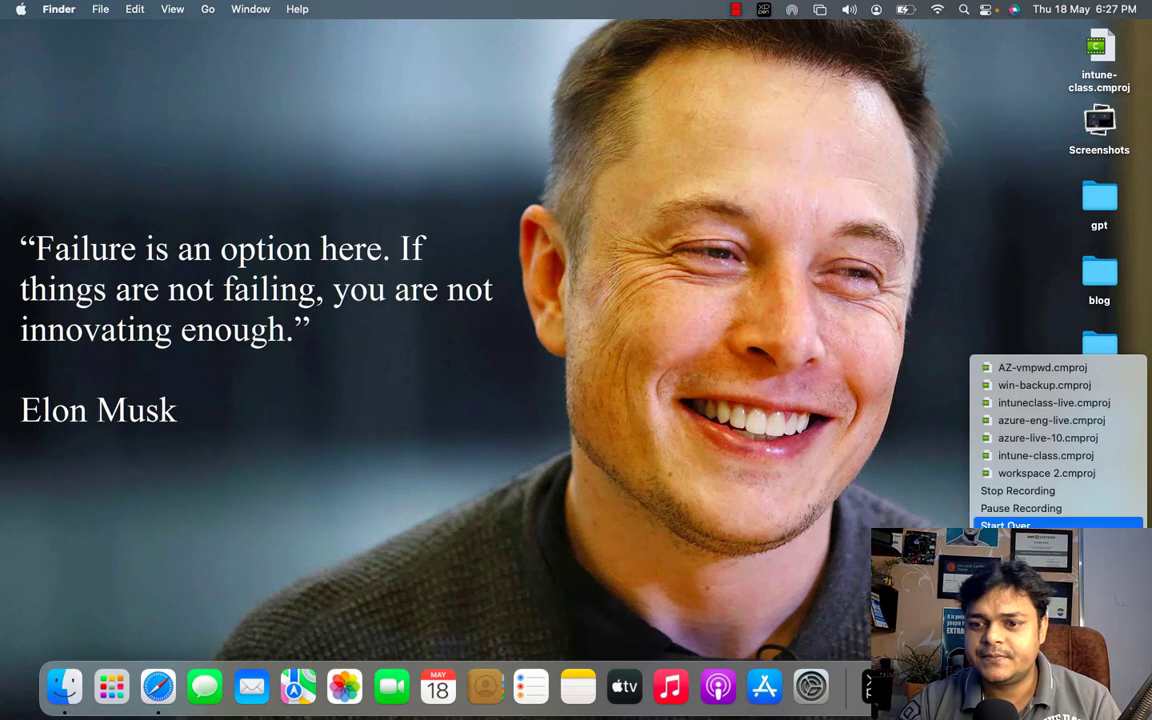
click(1010, 506)
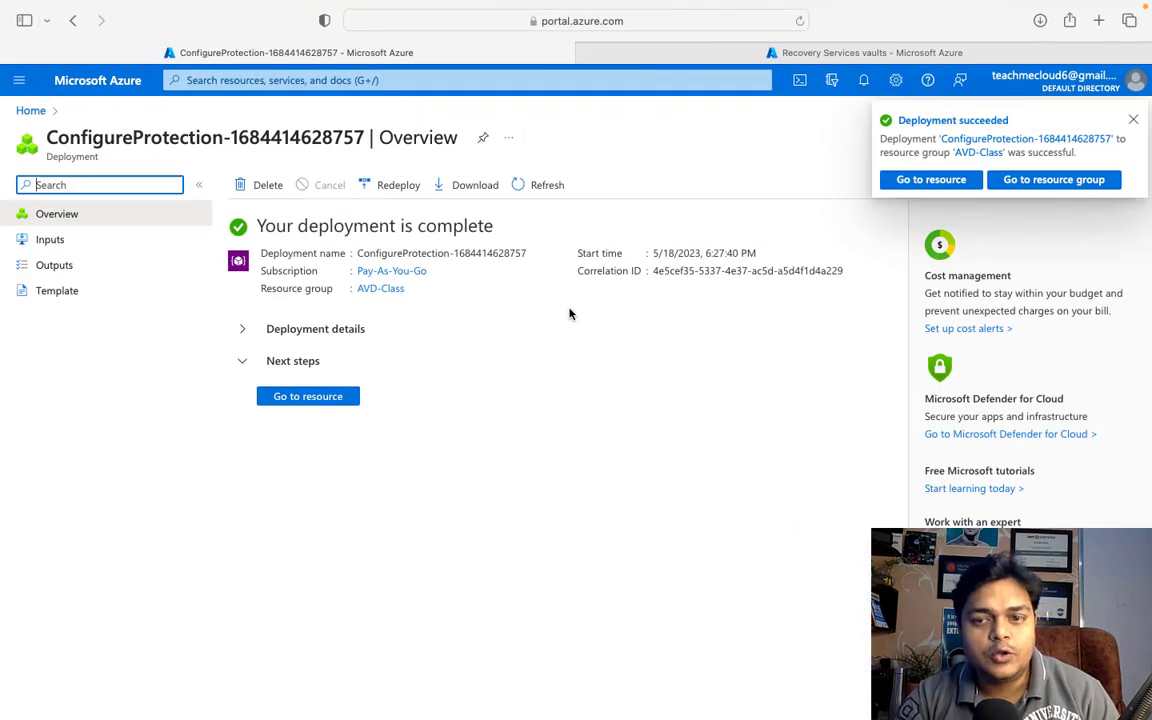
- Refresh the Recovery Services vaults list and open the Azure Virtual Machine backup items of vault564
click(818, 52)
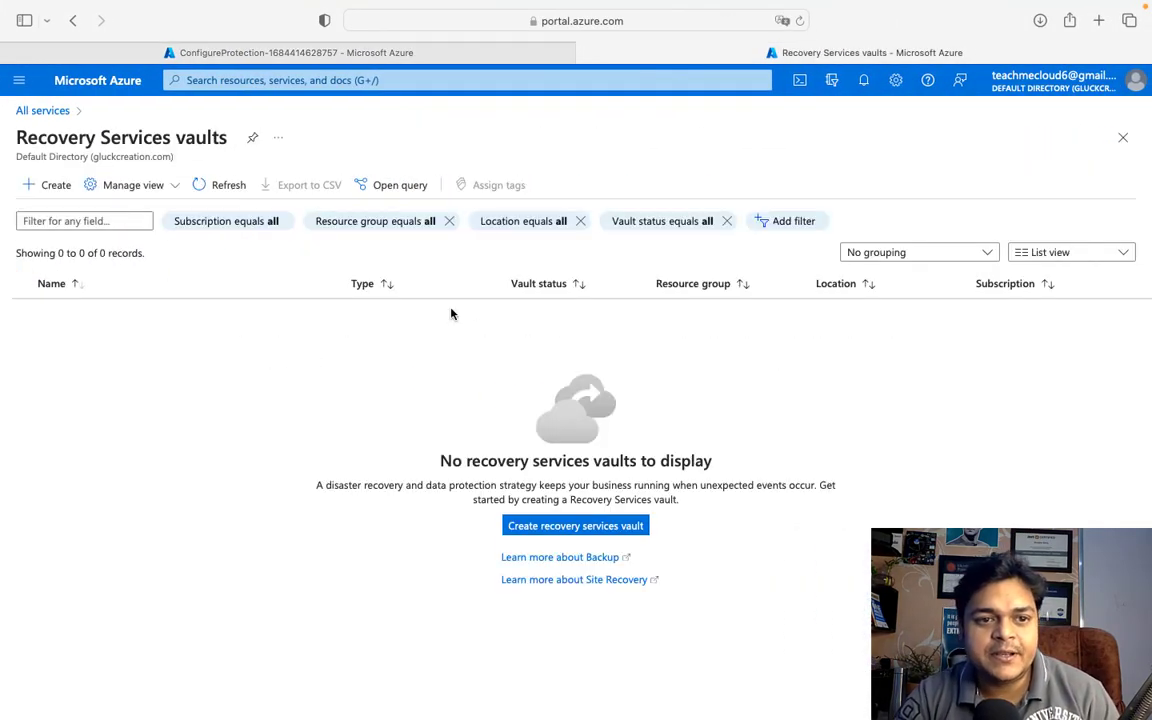
click(219, 188)
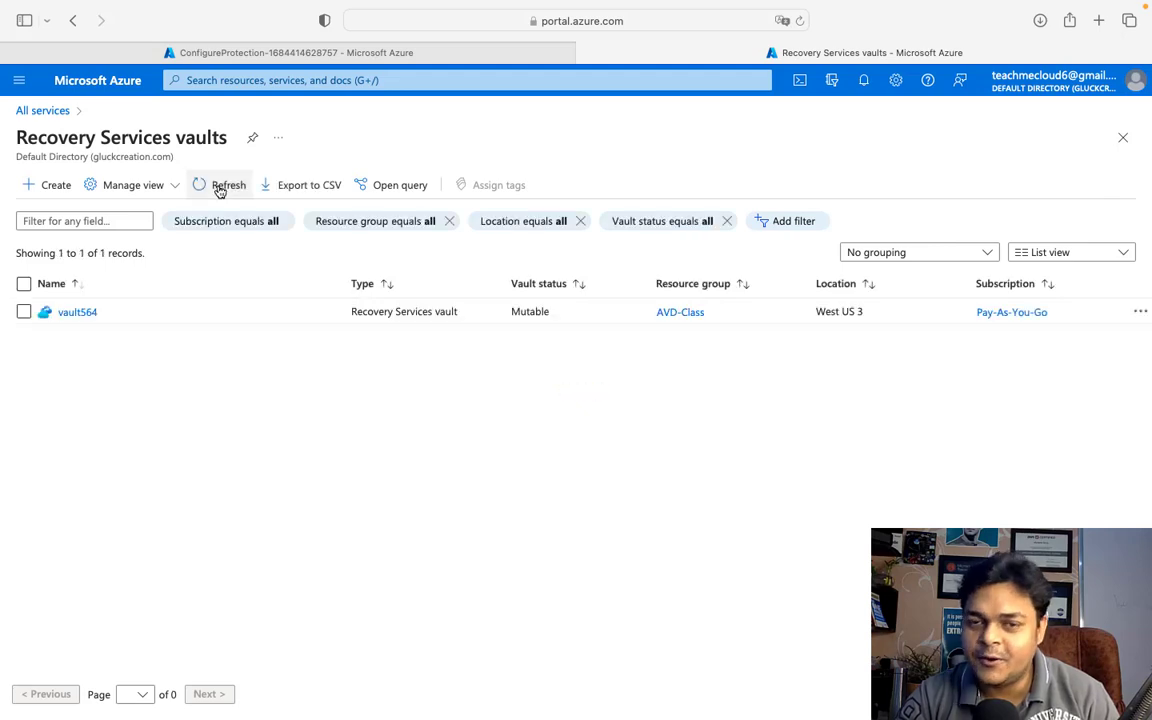
click(78, 313)
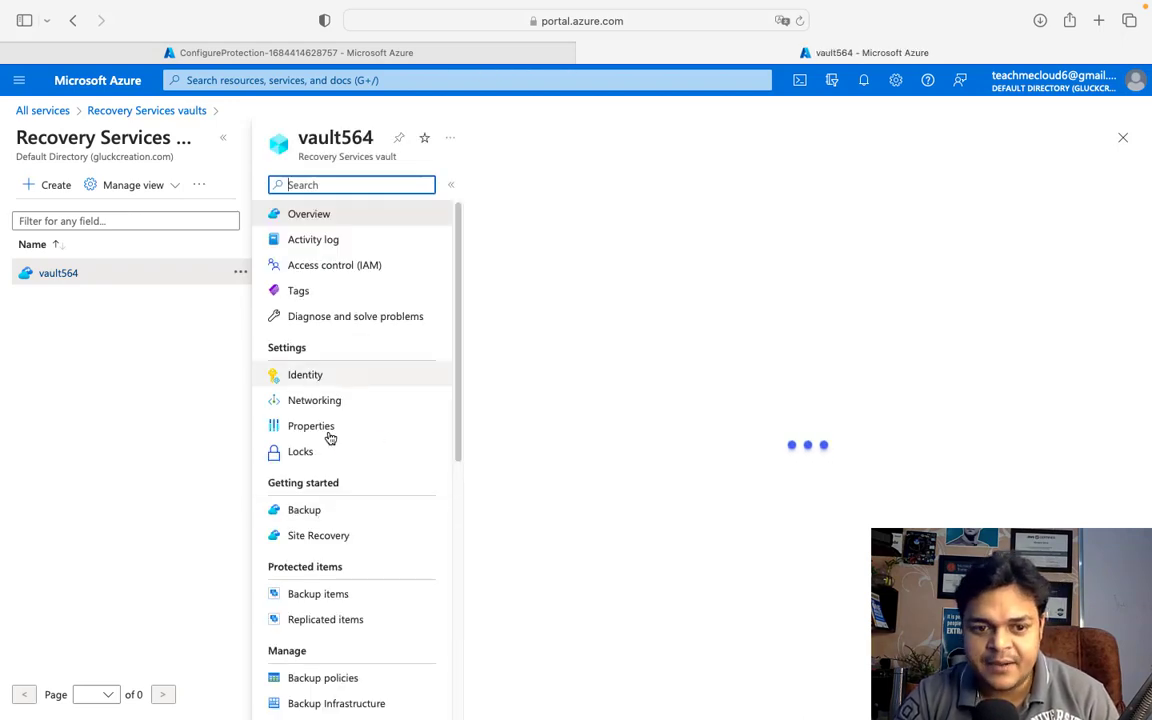
click(328, 600)
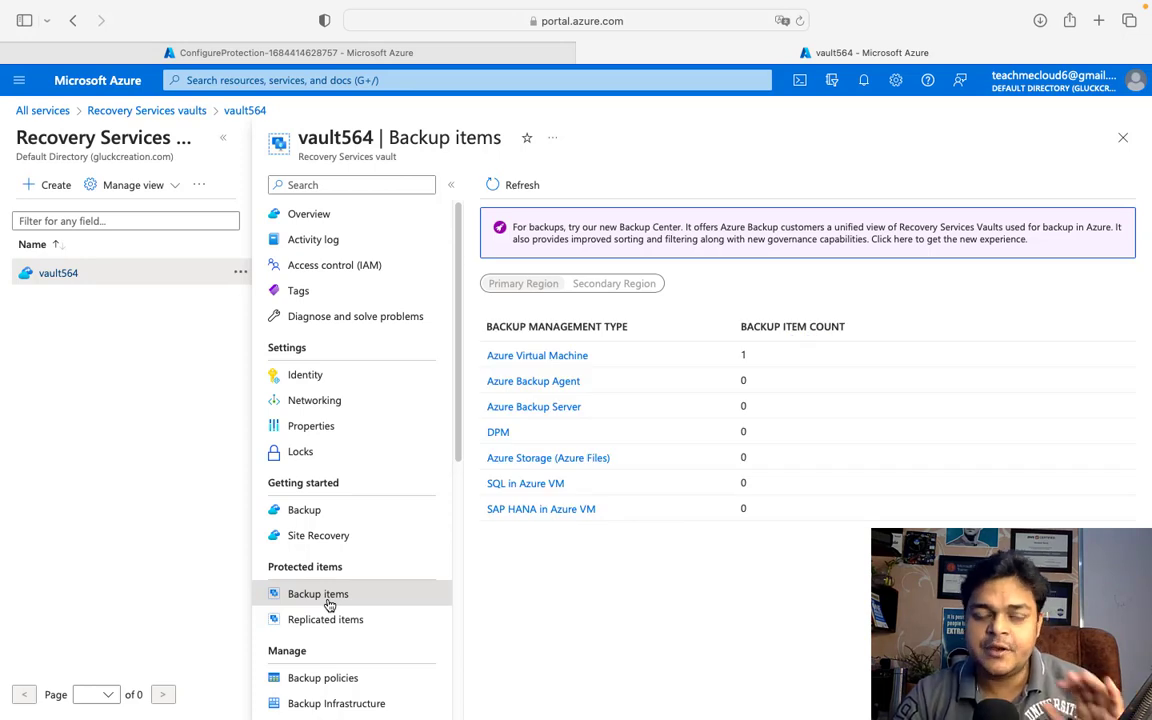
click(545, 360)
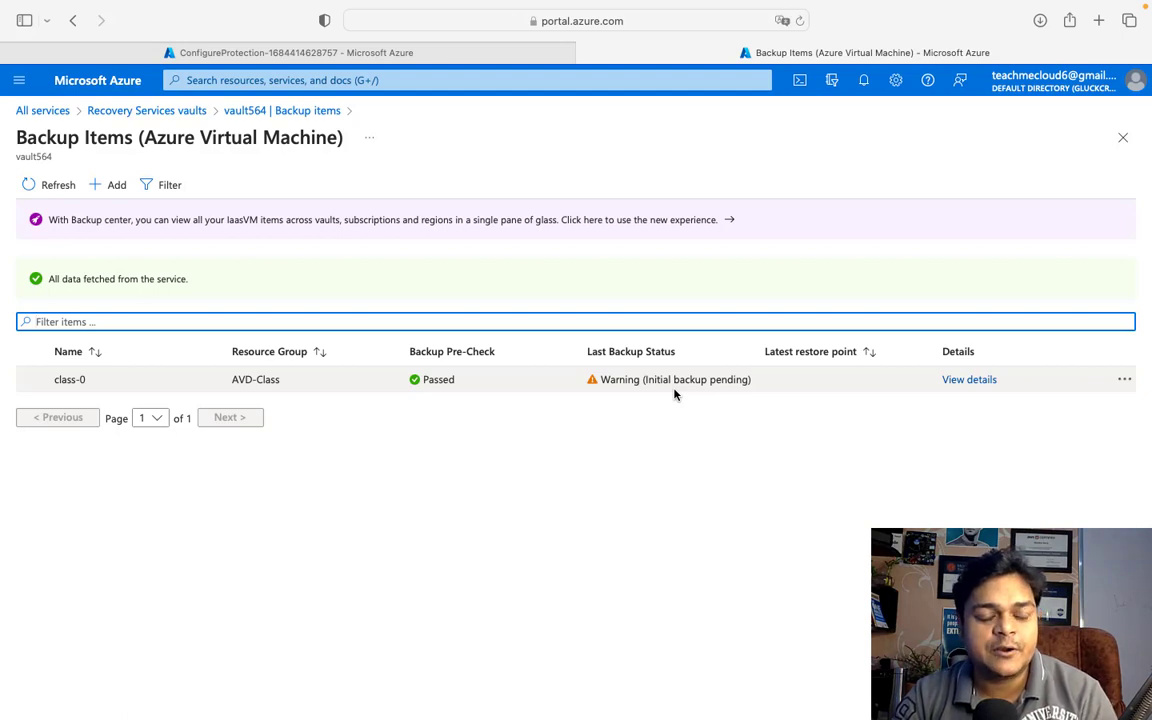
- Start an on-demand backup of class-0, retained till 17/06/2023
click(1126, 380)
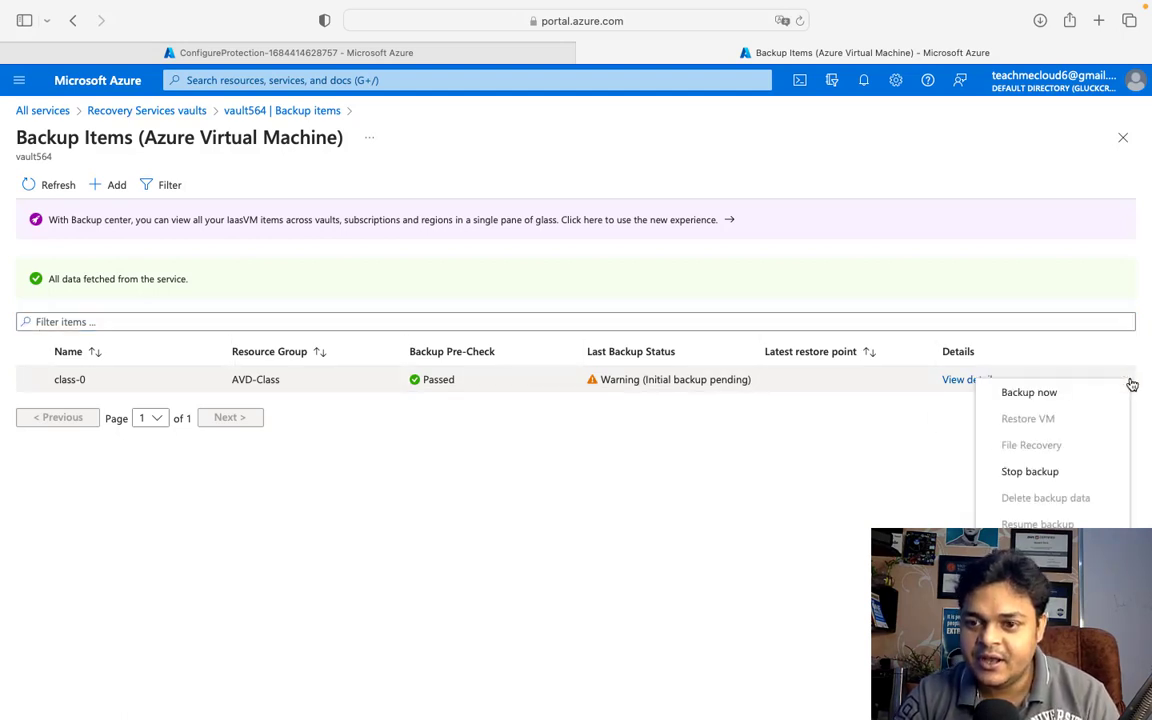
click(1028, 396)
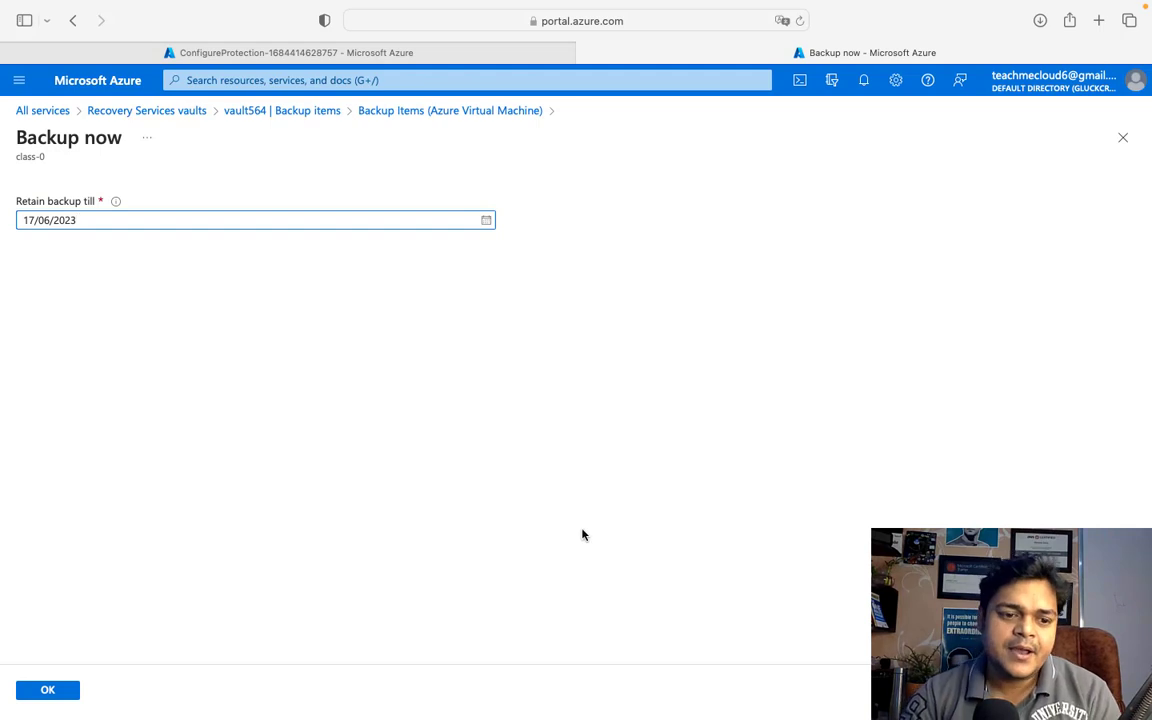
click(61, 688)
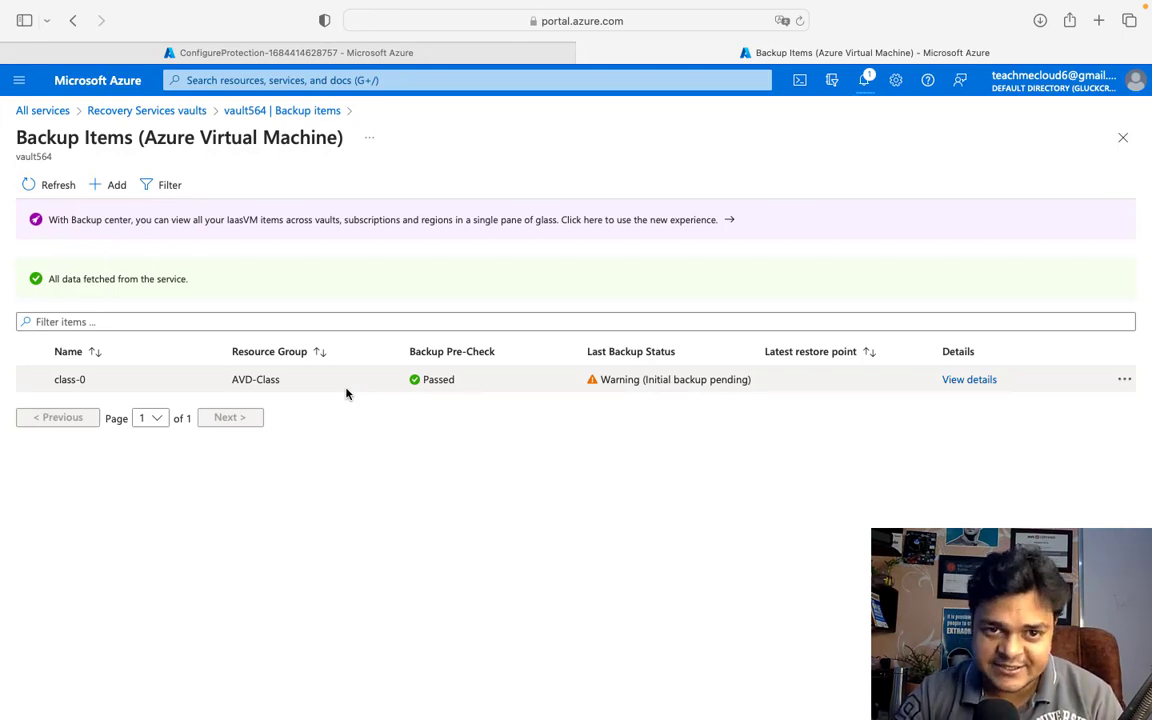
key(ctrl+Left)
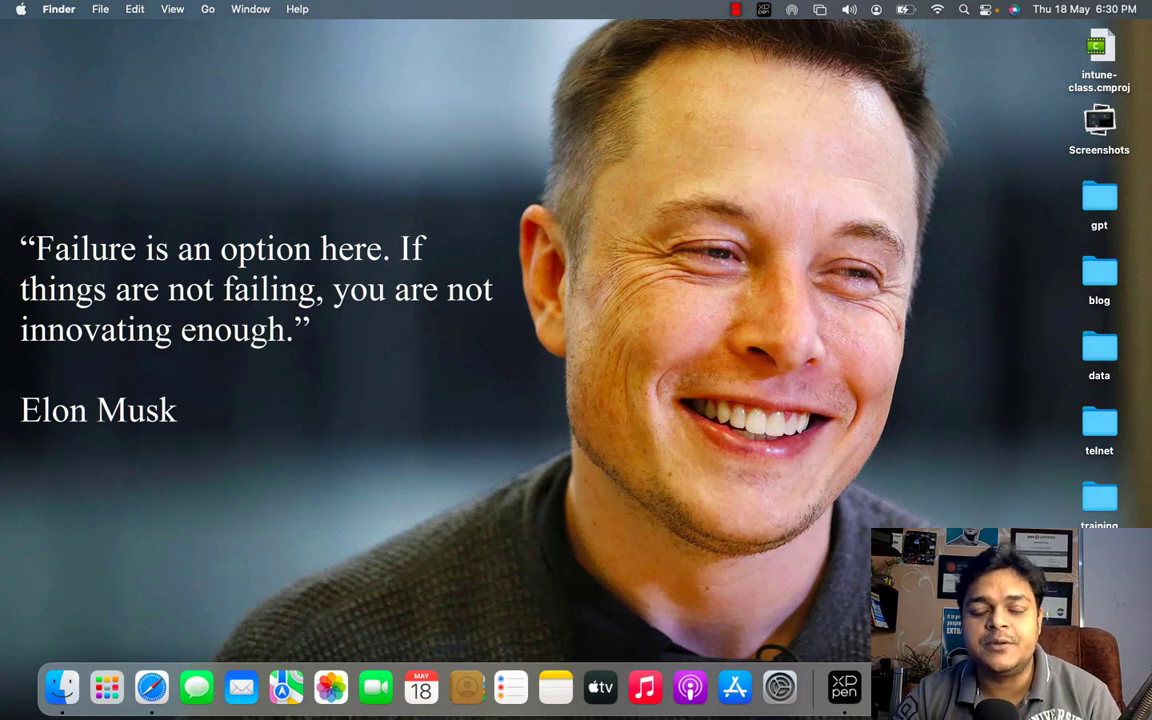